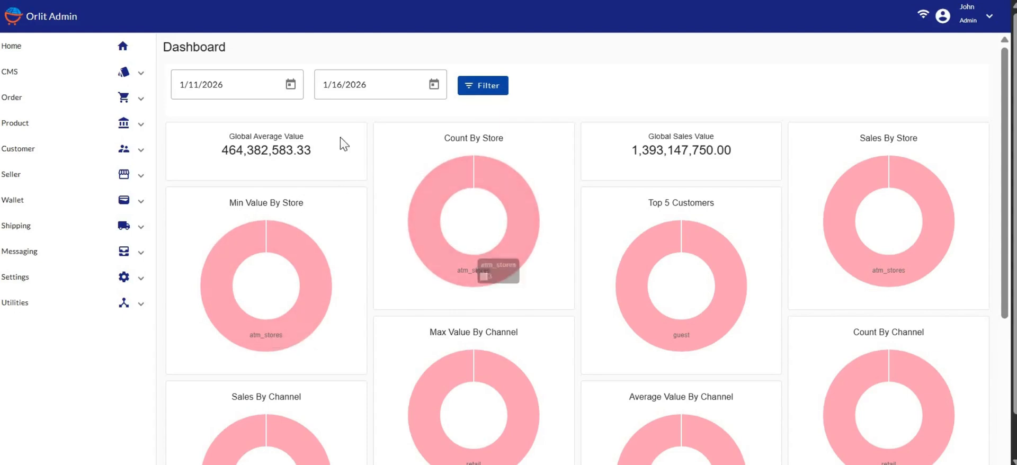
Go to the Mail Config page under Messaging to list the six existing mail configurations.
click(19, 254)
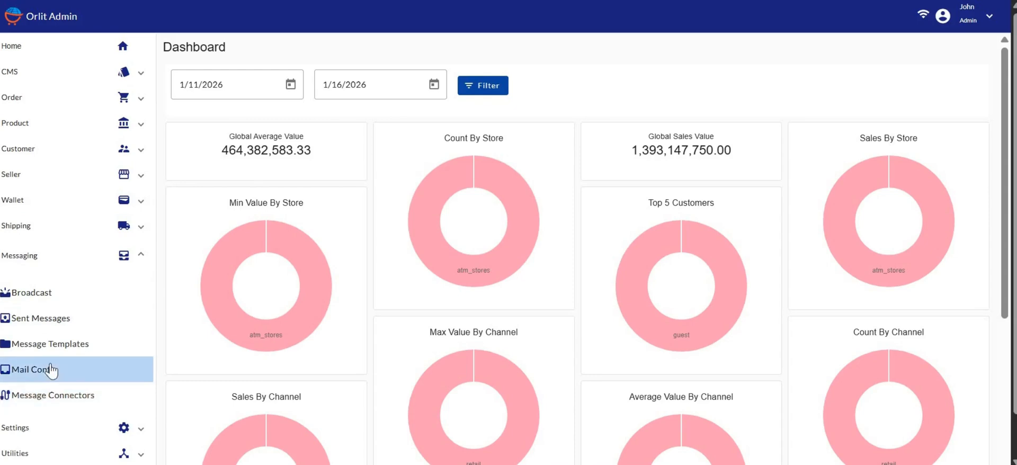
click(36, 371)
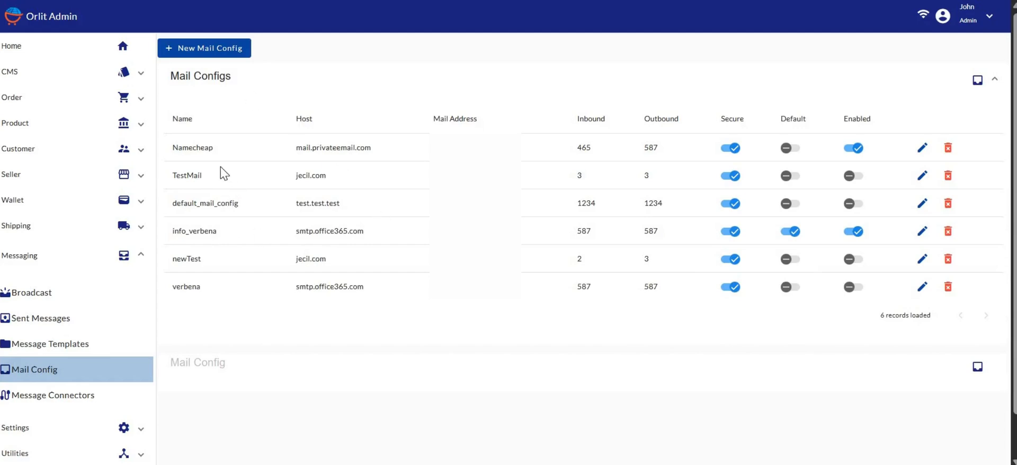
Start a new mail config using the Namecheap SMTP profile (mail.privateemail.com, ports 465/587, secure).
click(217, 53)
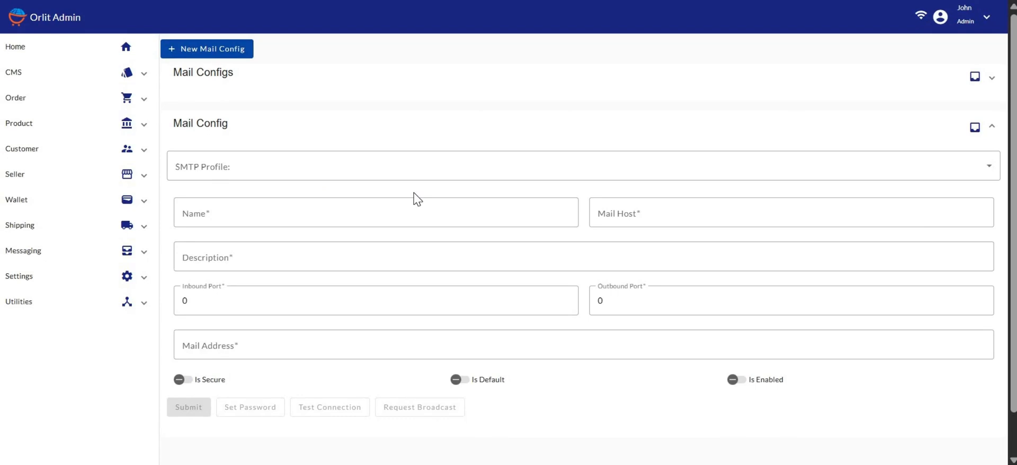
click(265, 170)
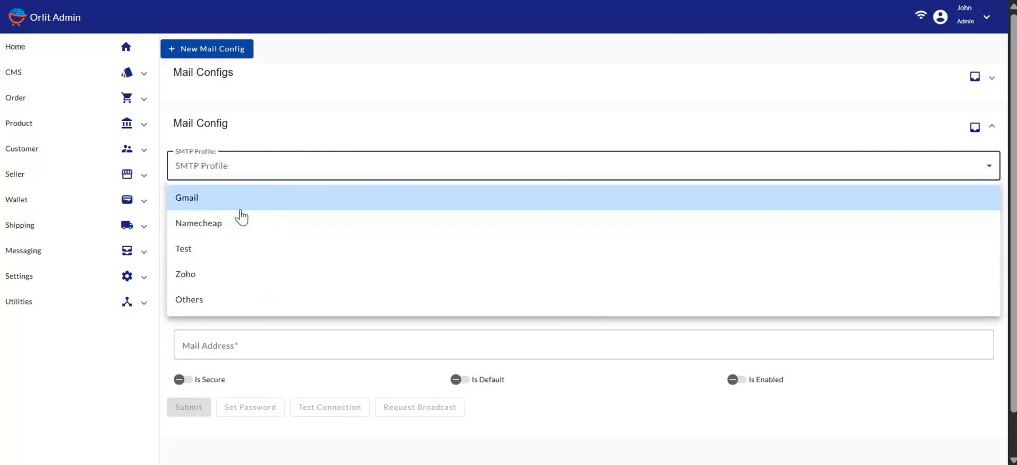
click(203, 303)
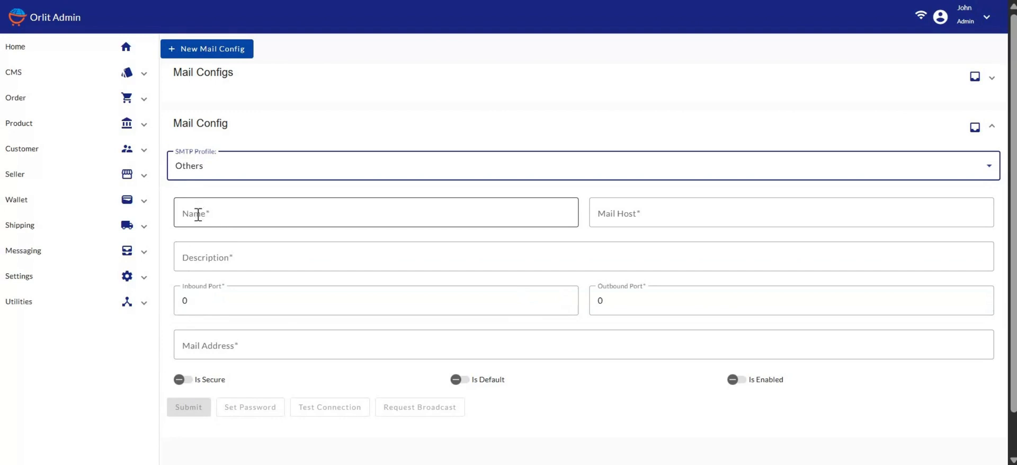
click(279, 173)
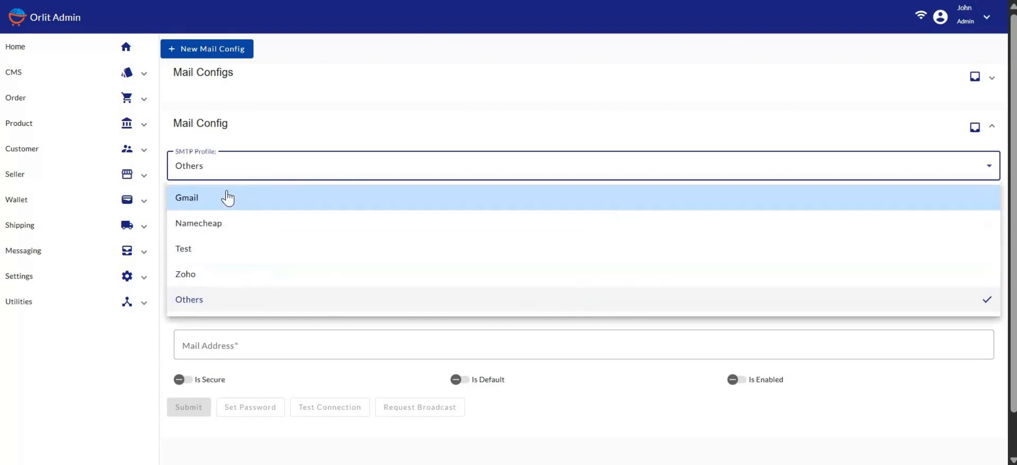
click(210, 225)
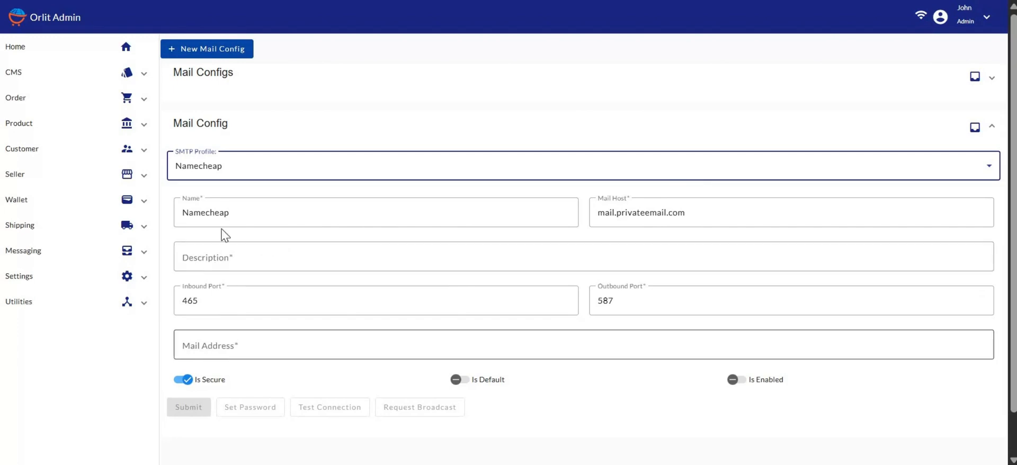
Enter 'Namecheap' as the new mail config's description.
click(223, 255)
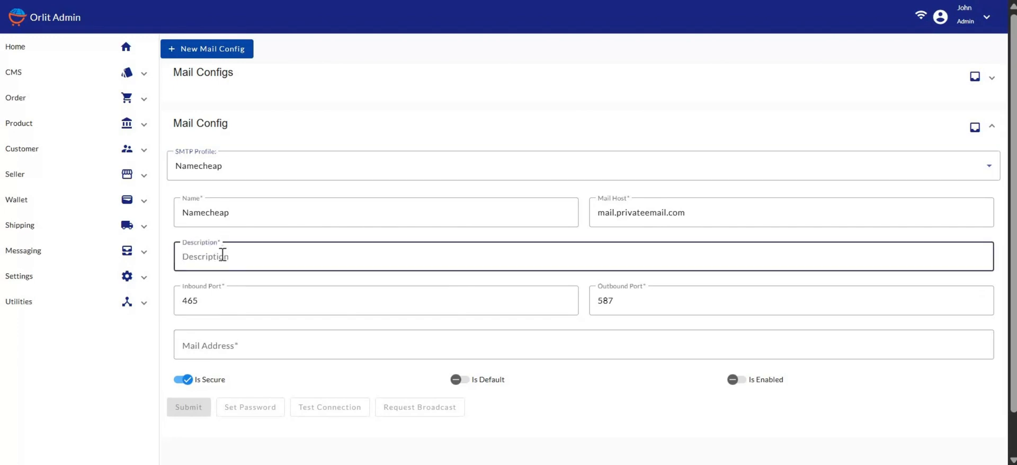
text(Named)
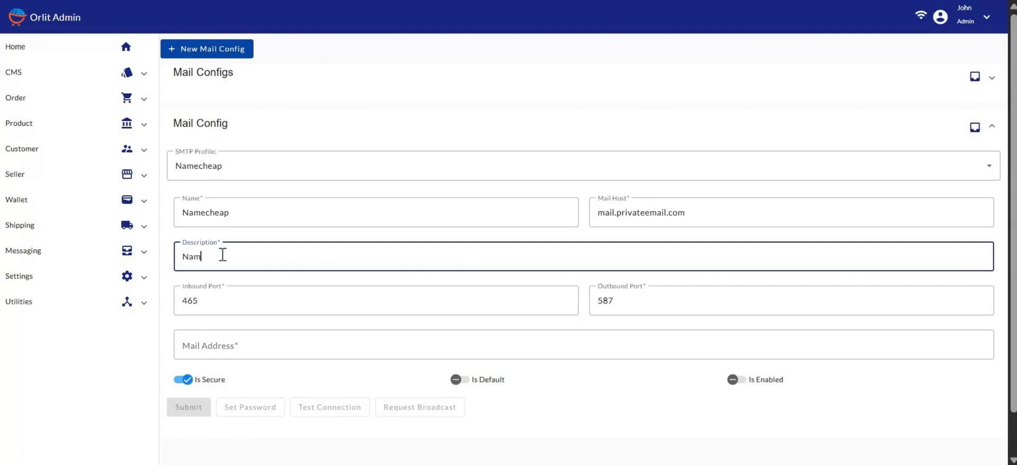
text(heap)
click(222, 343)
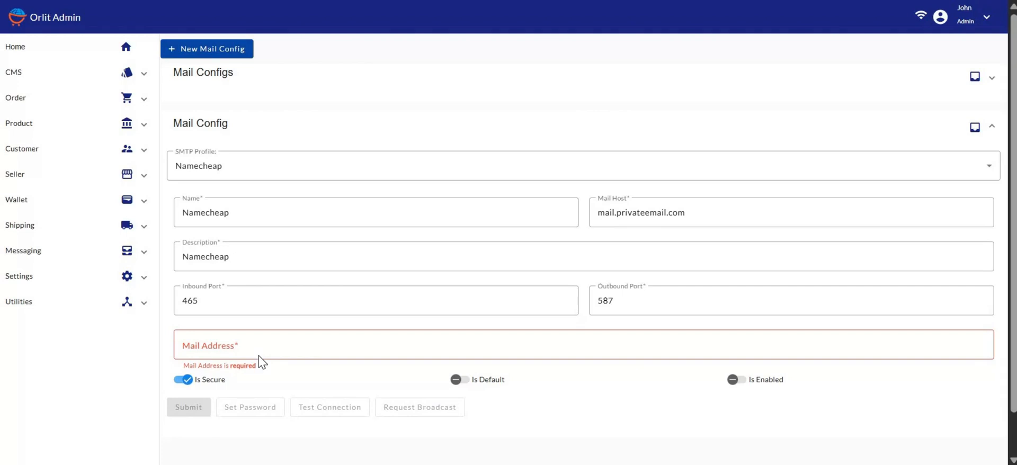
Enter the store's sender e-mail address in the Mail Address field.
click(221, 348)
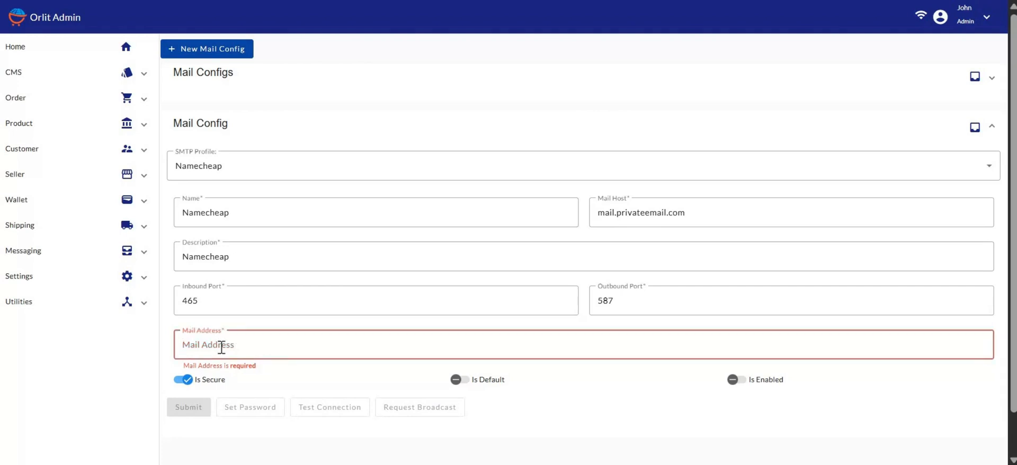
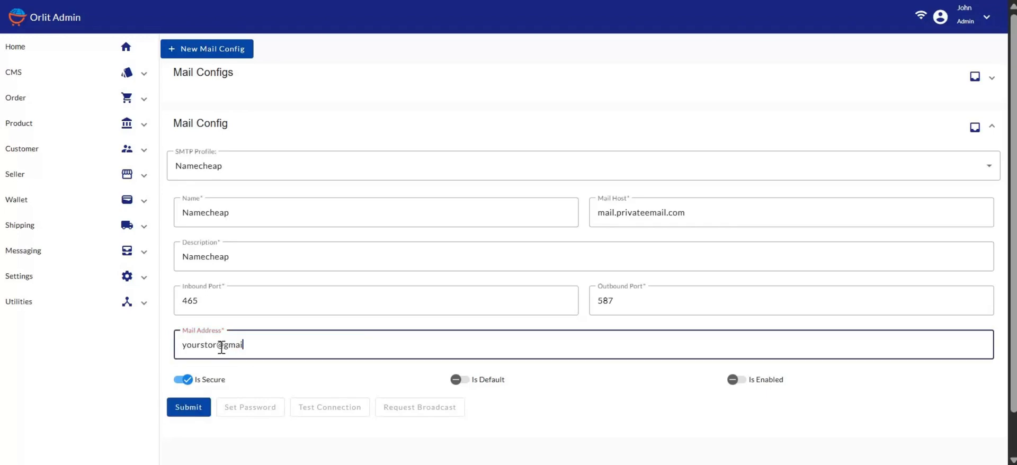
Enable and save the Namecheap mail config, then reload and reopen it for editing.
click(735, 382)
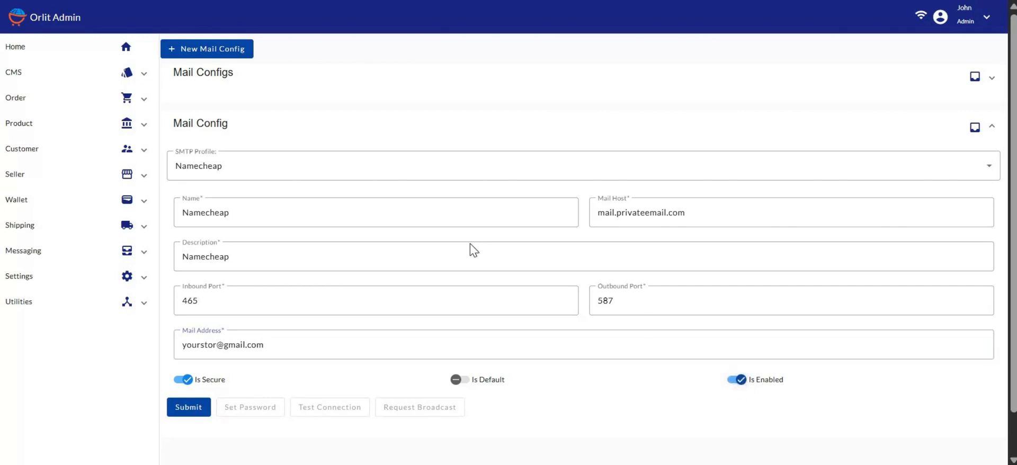
click(186, 412)
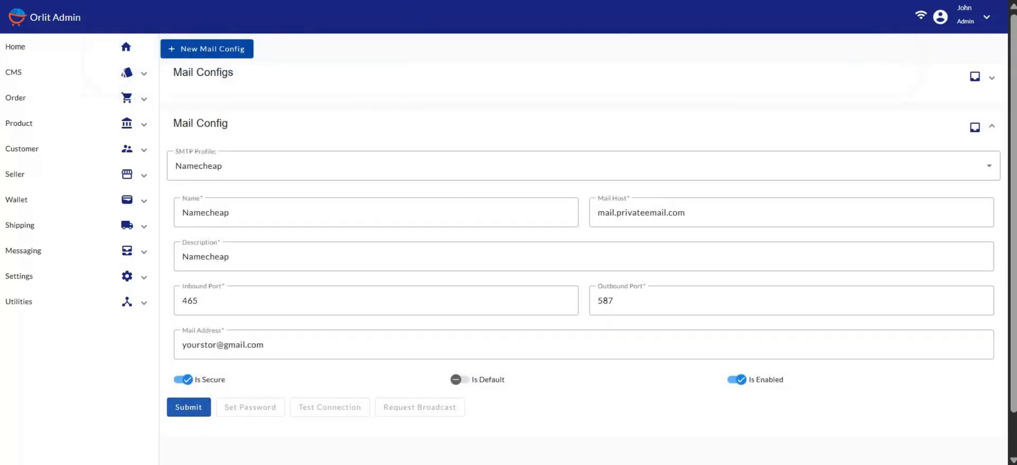
key(ctrl+l)
key(Return)
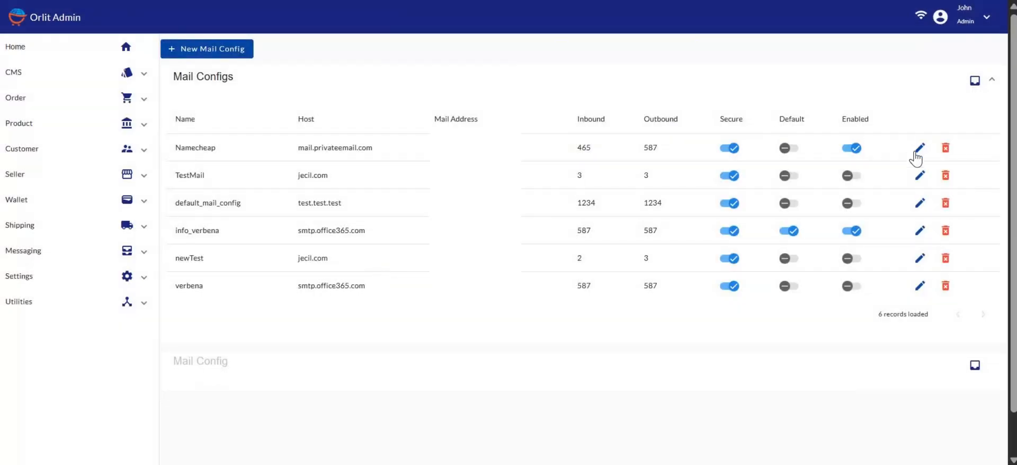
click(919, 149)
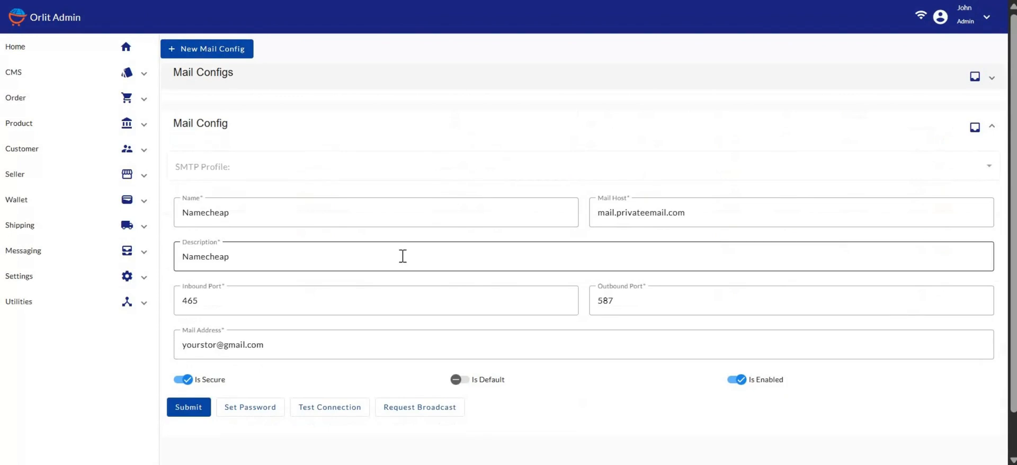
scroll(371, 328, down, 1)
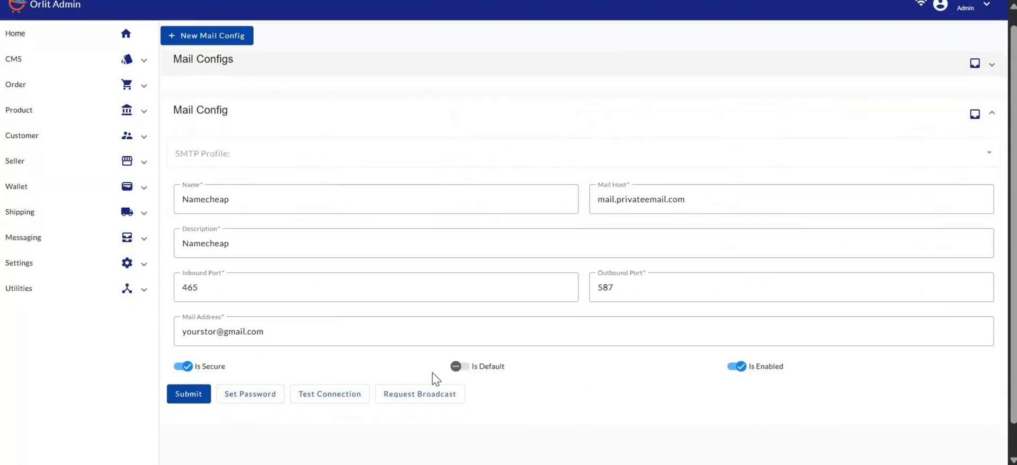
Clear the autofilled credential name and save the Namecheap config's password.
click(249, 398)
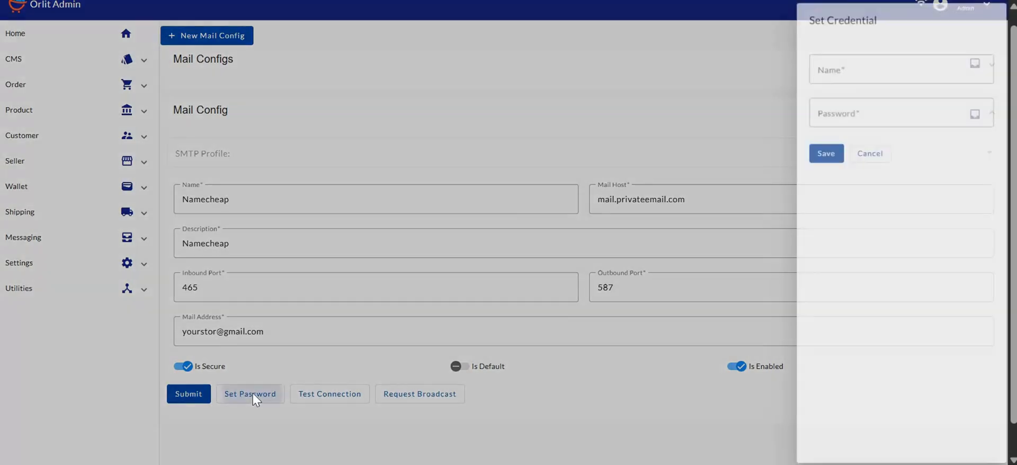
key(ctrl+a)
key(BackSpace)
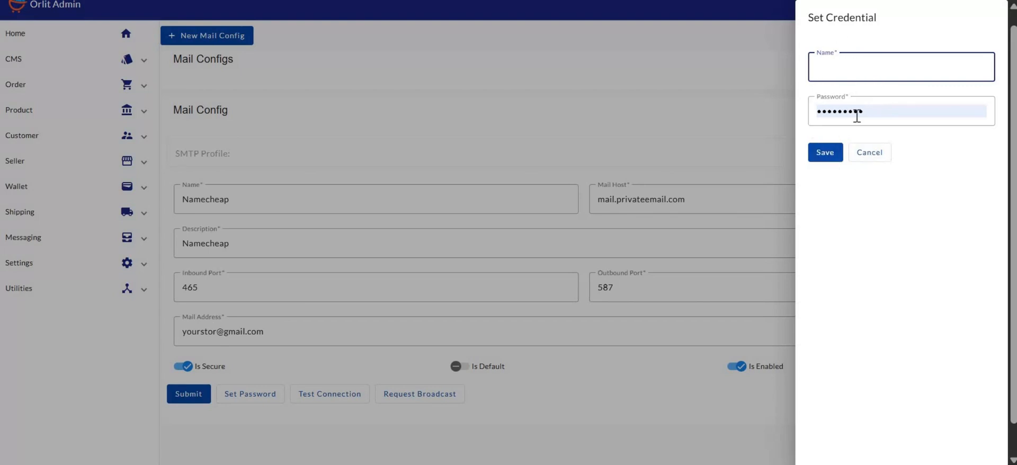
click(829, 153)
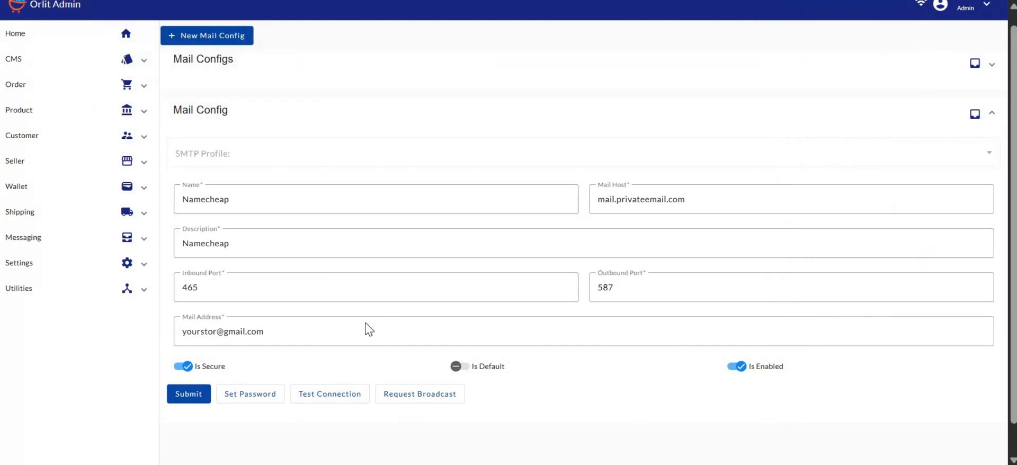
Send a connection test of the Namecheap config to a recipient e-mail address.
click(330, 397)
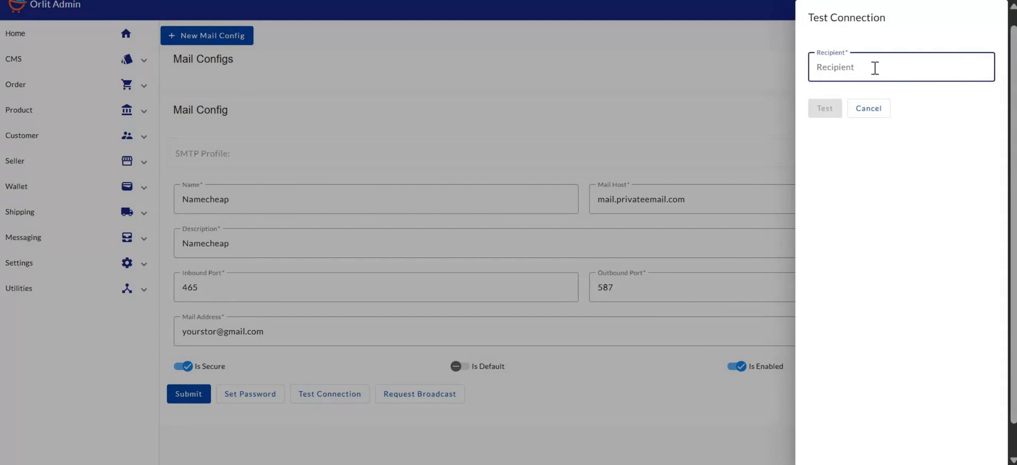
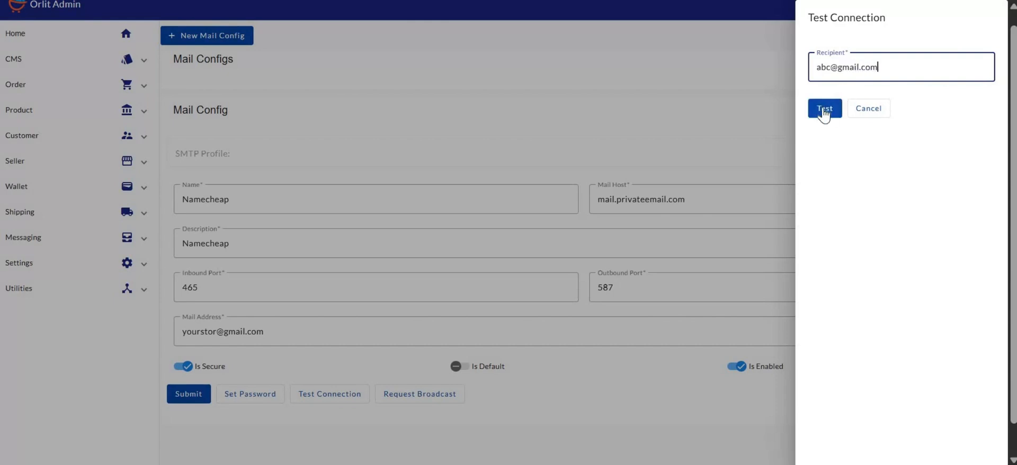
click(824, 111)
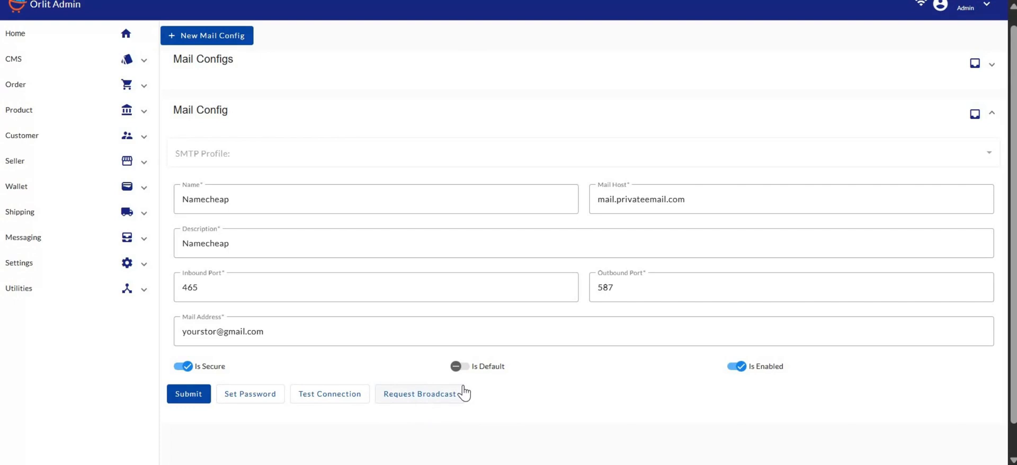
Open the Request Broadcast panel for the Namecheap config, then cancel it.
click(421, 402)
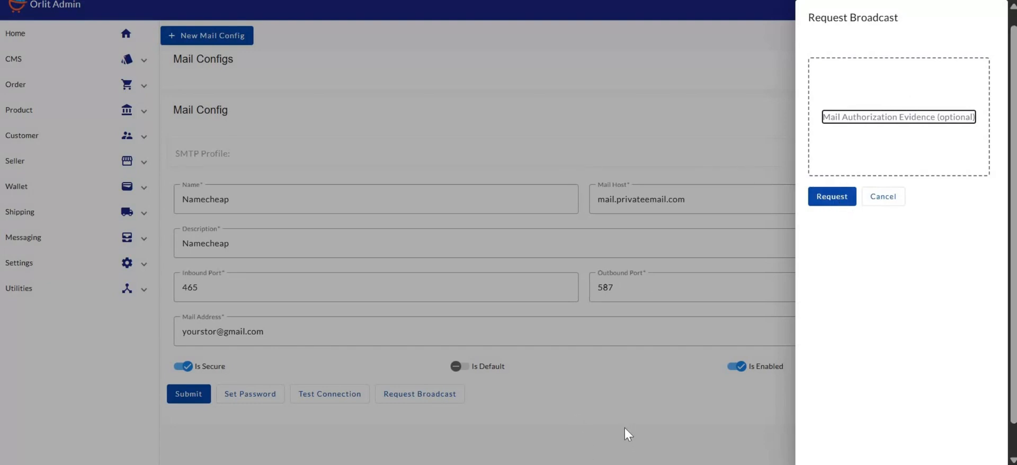
click(535, 392)
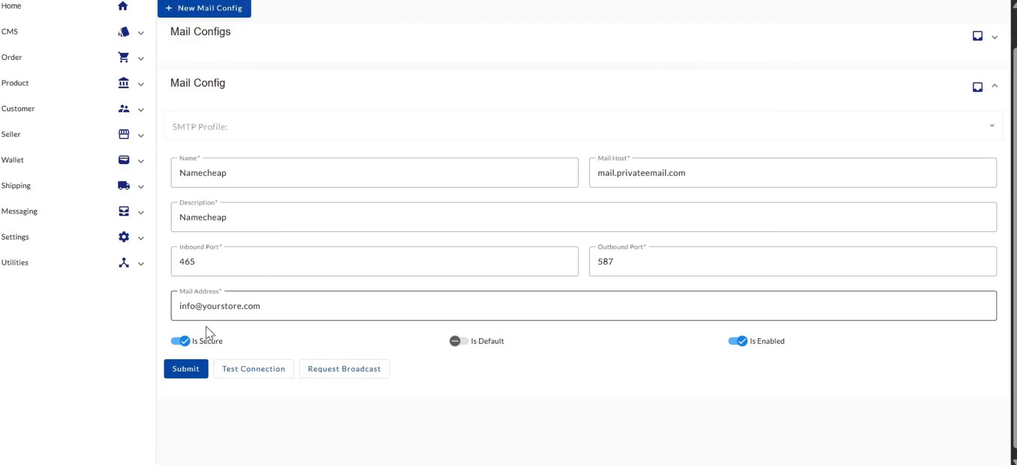
Open Message Connectors under Messaging and scroll through the 13 listed connectors.
click(59, 218)
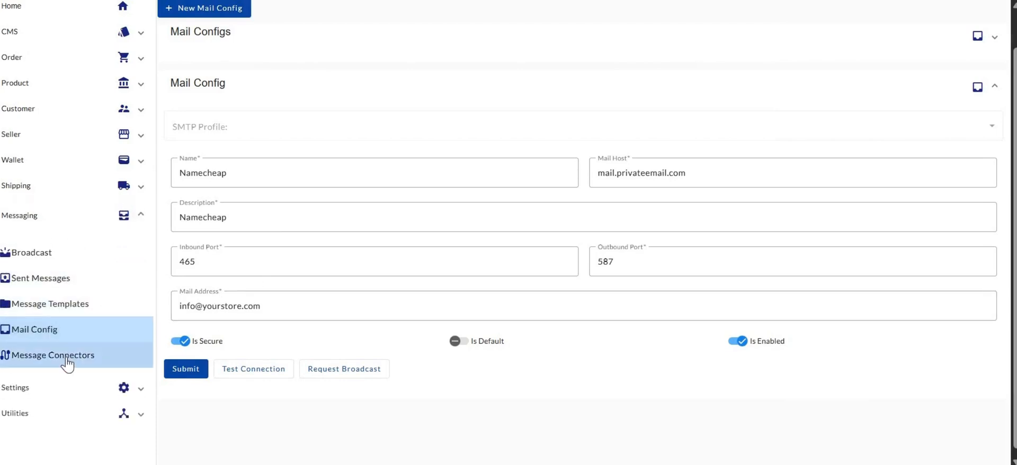
click(66, 363)
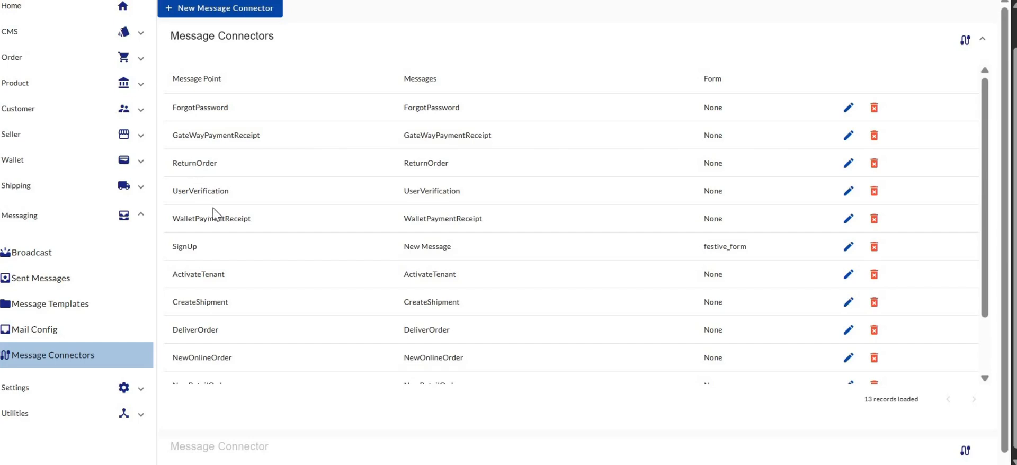
scroll(201, 250, down, 2)
scroll(215, 354, up, 2)
scroll(435, 241, down, 1)
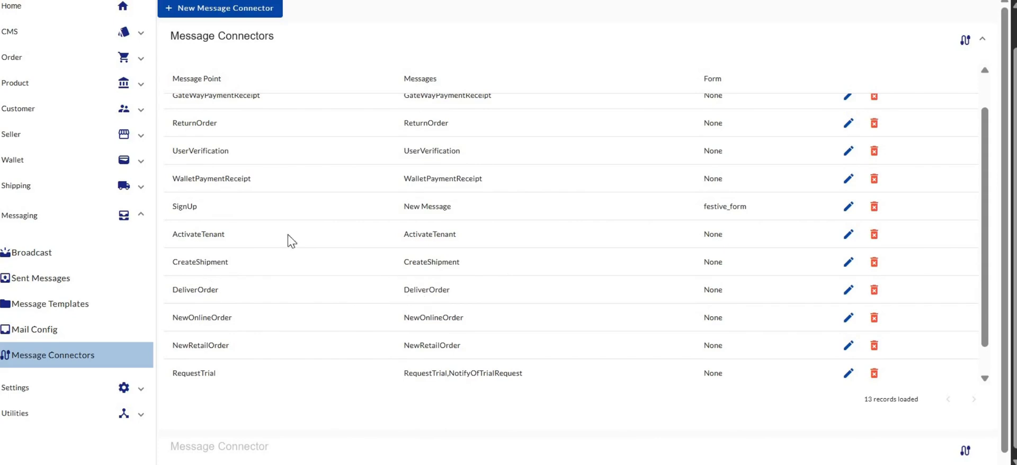
scroll(281, 238, up, 2)
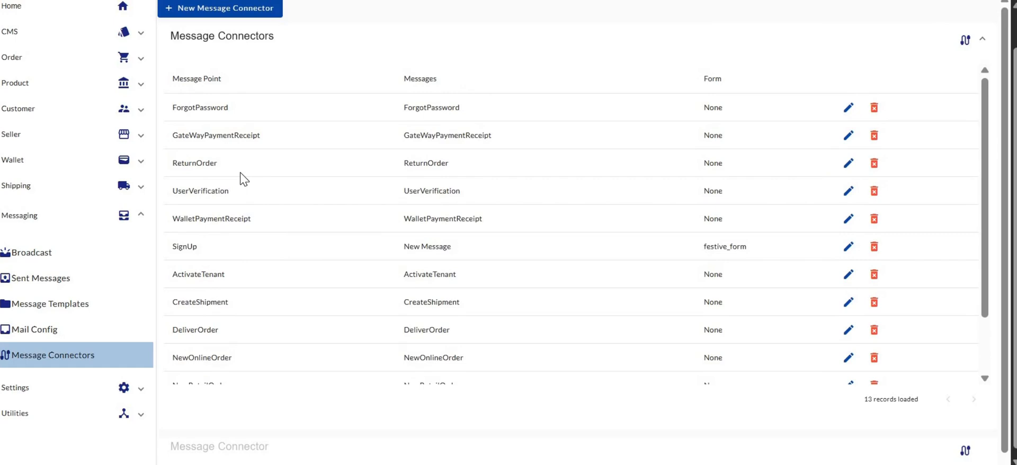
scroll(270, 238, down, 2)
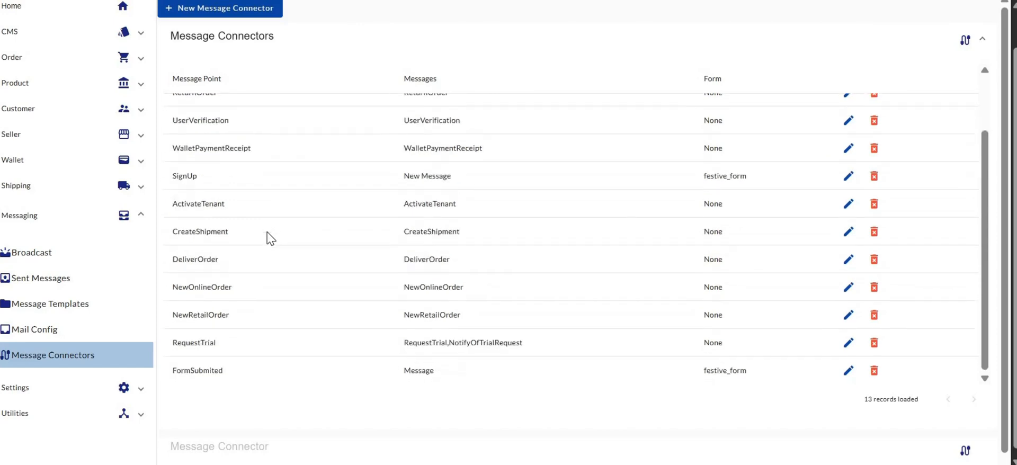
Start a new message connector with FormSubmited as its message point.
click(252, 15)
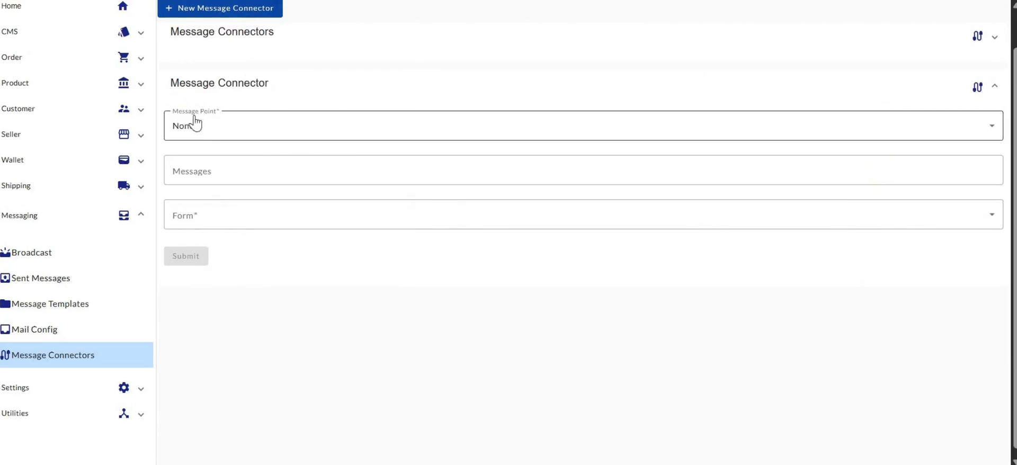
click(229, 130)
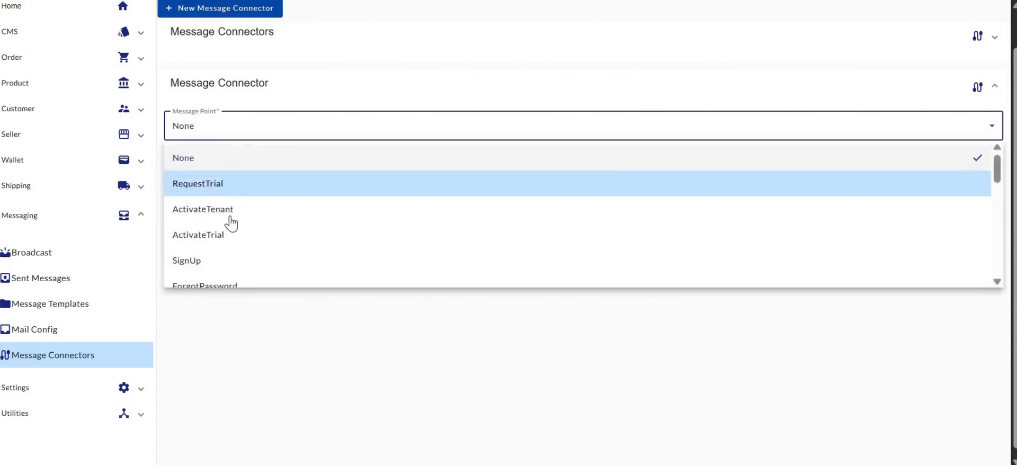
scroll(212, 247, down, 5)
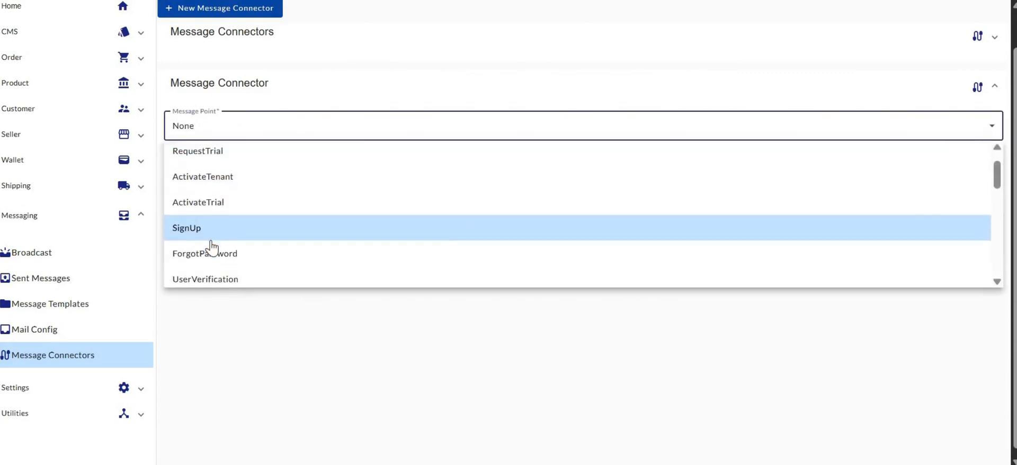
scroll(211, 247, down, 3)
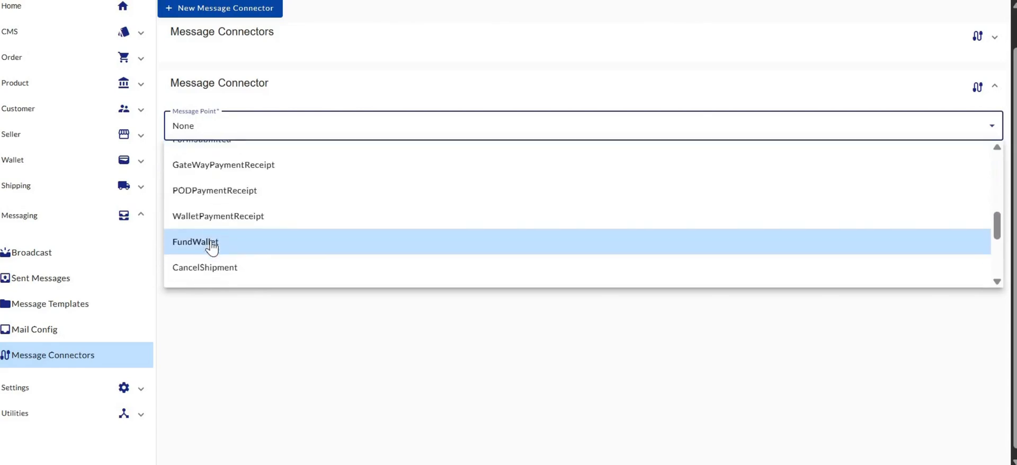
scroll(212, 246, down, 1)
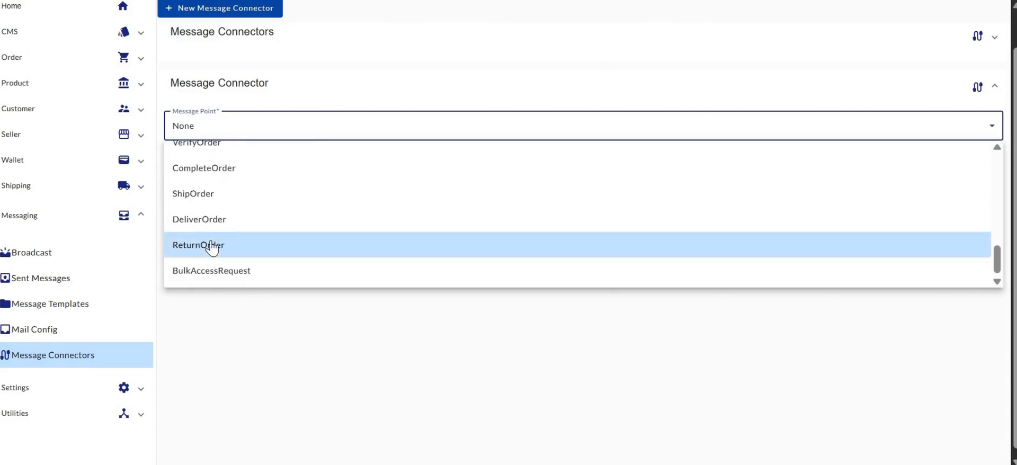
scroll(212, 224, up, 10)
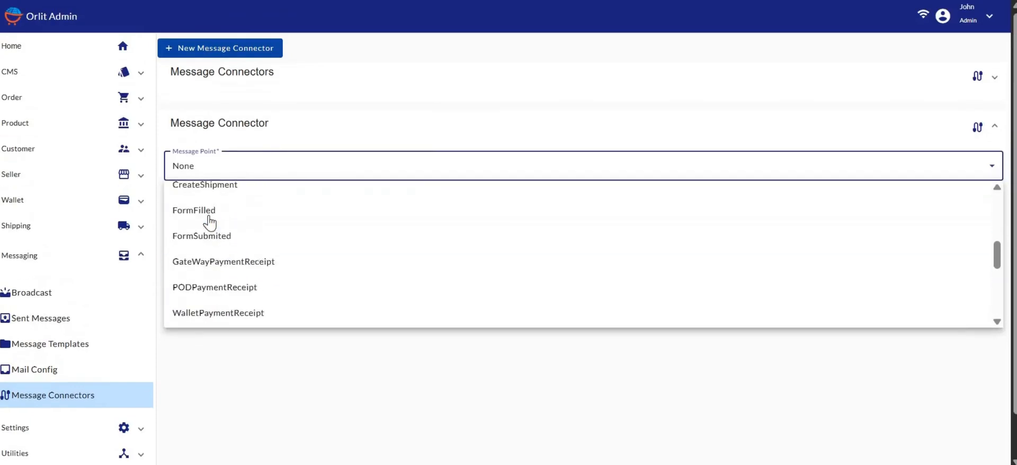
scroll(210, 223, down, 5)
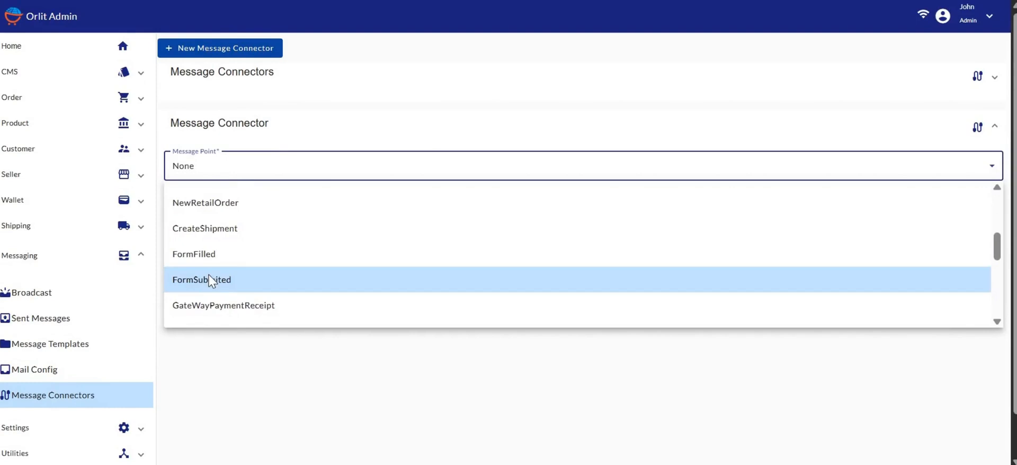
click(211, 281)
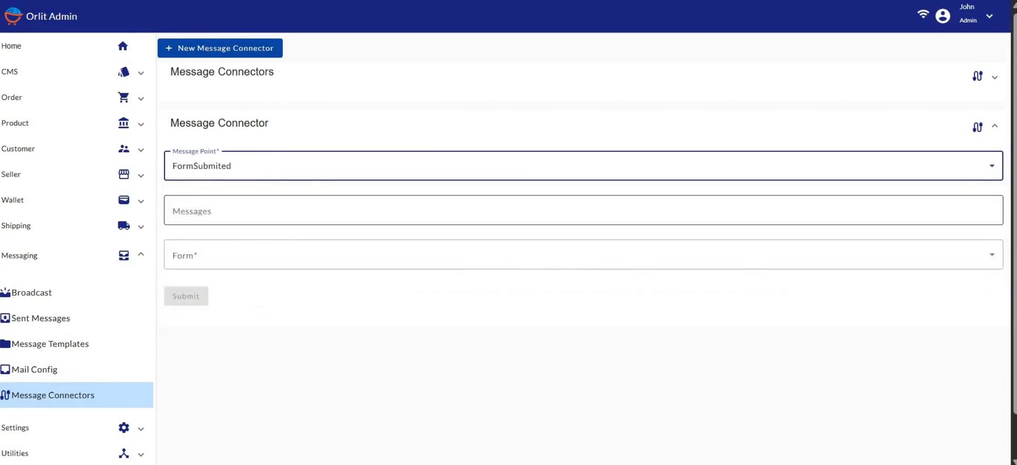
Add the Message template to the connector's messages.
click(205, 211)
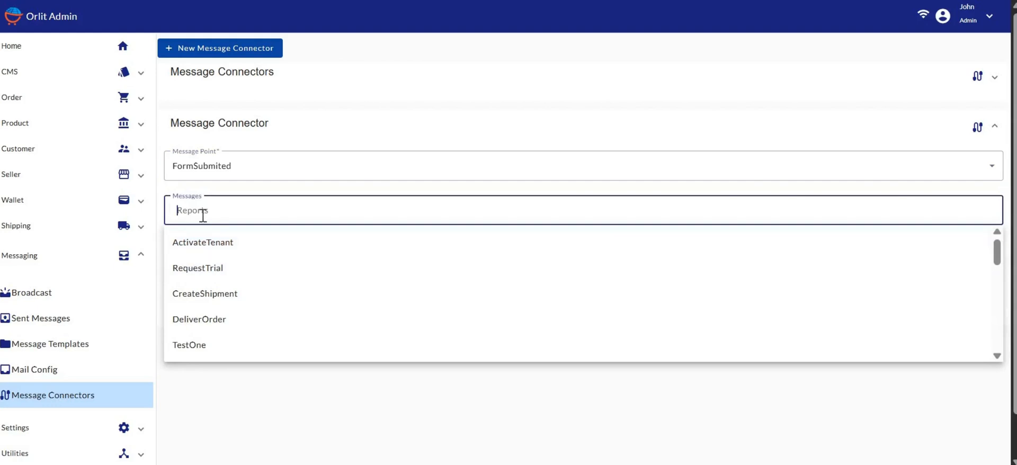
click(265, 375)
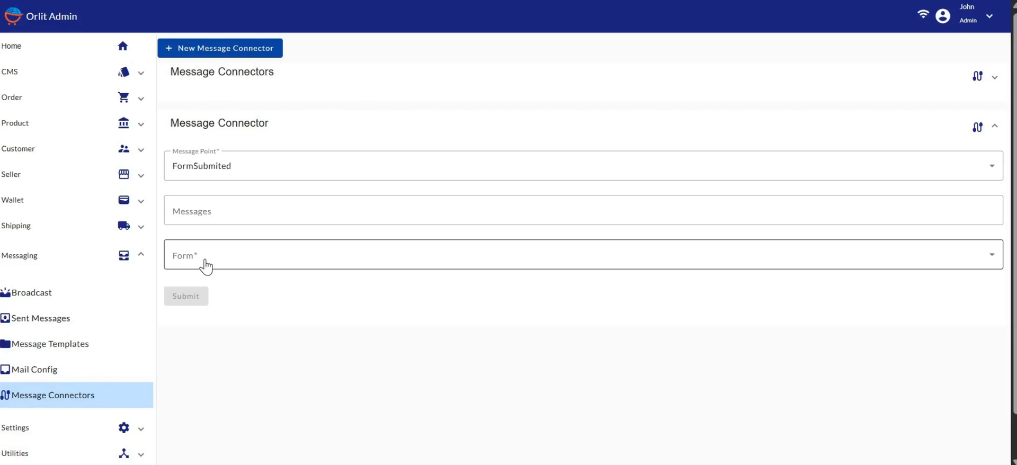
click(206, 213)
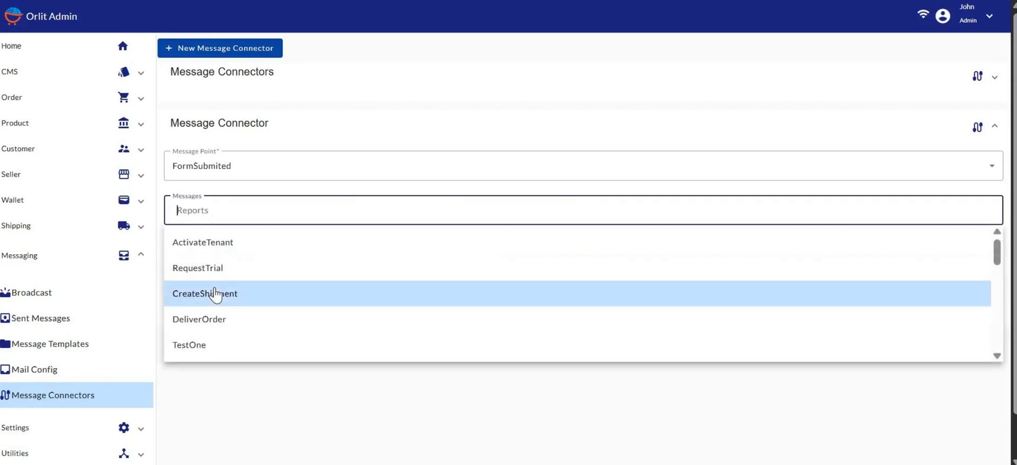
scroll(213, 293, down, 3)
scroll(214, 293, down, 2)
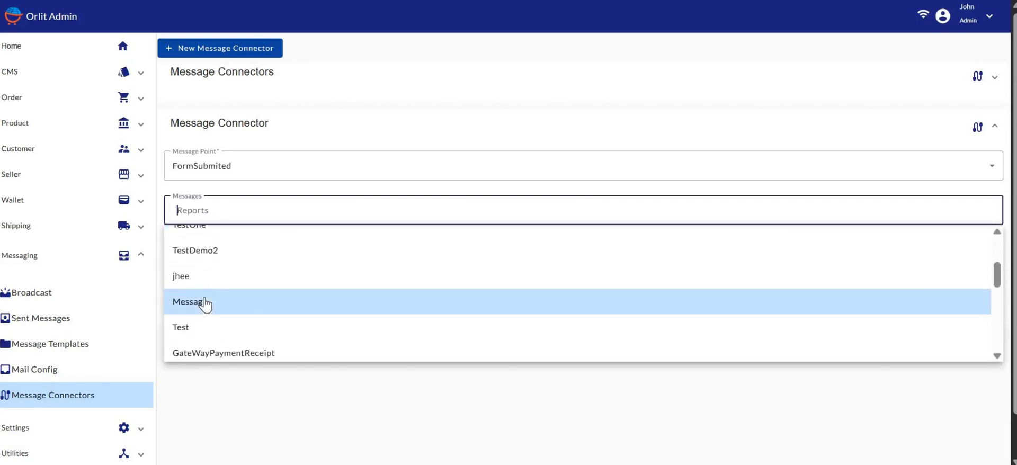
click(204, 299)
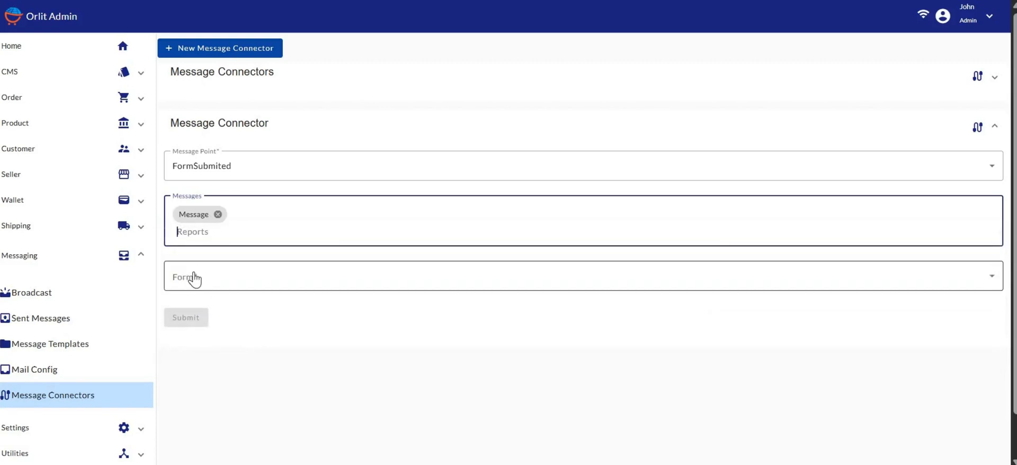
Set the form to festive_form, save the connector, and dismiss the success notice.
click(196, 276)
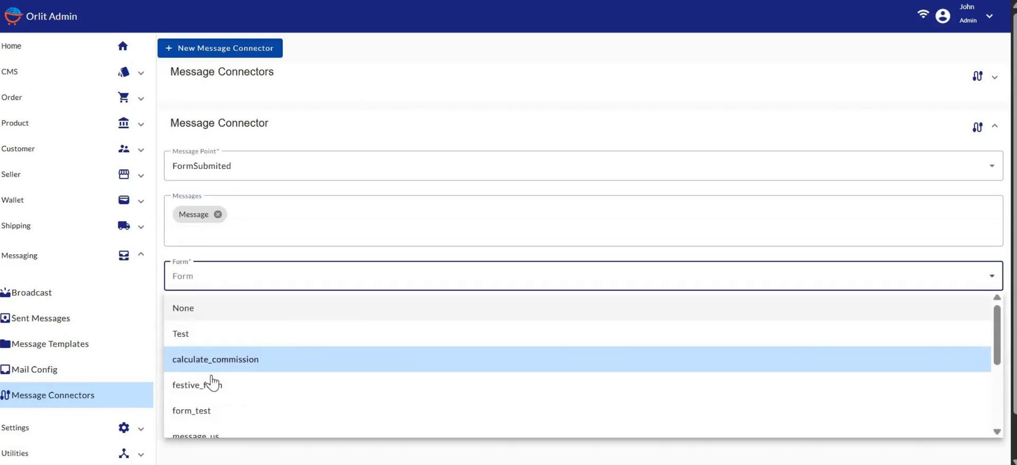
click(211, 391)
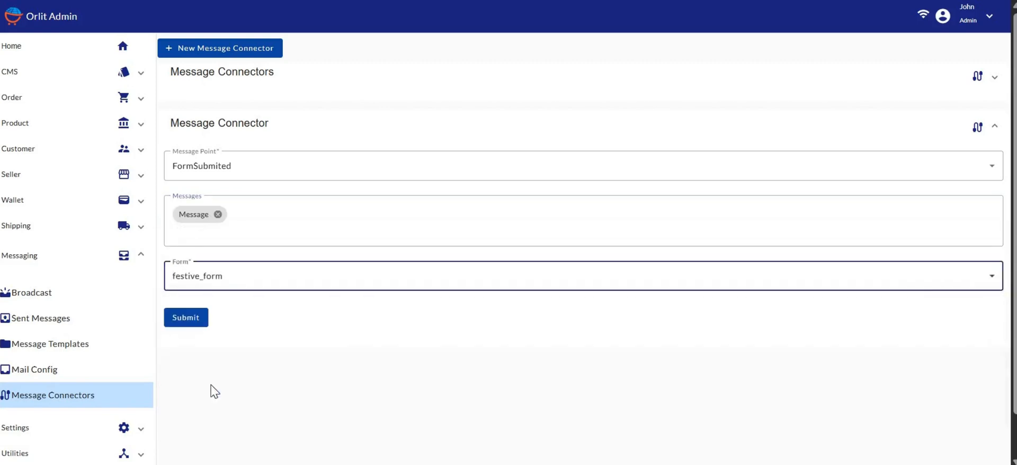
click(186, 318)
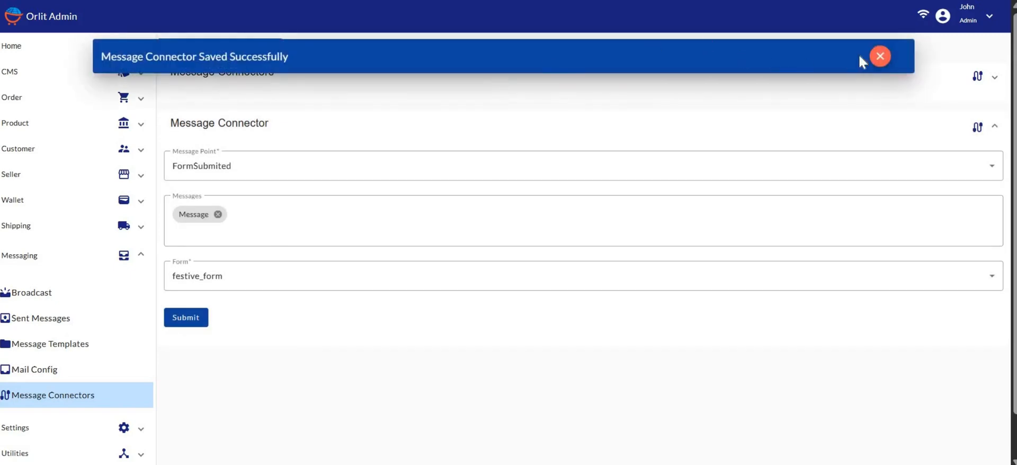
click(874, 56)
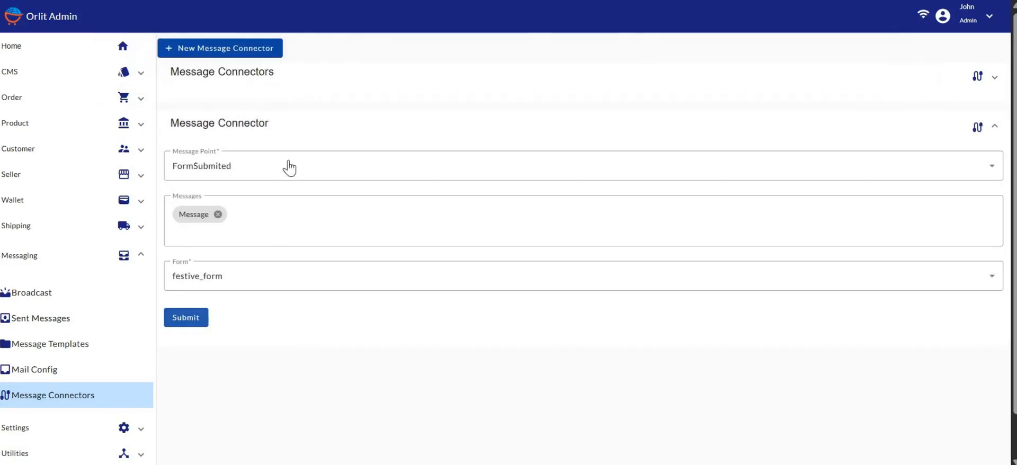
click(276, 80)
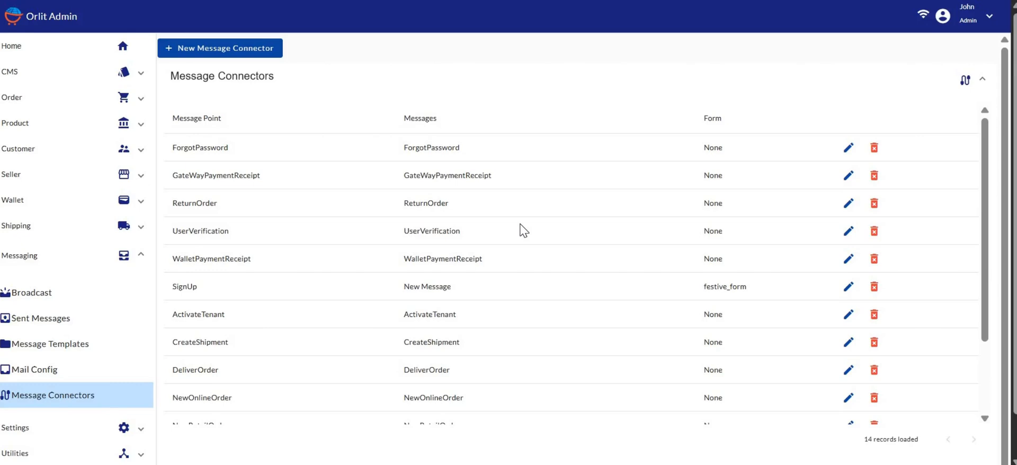
scroll(522, 229, down, 3)
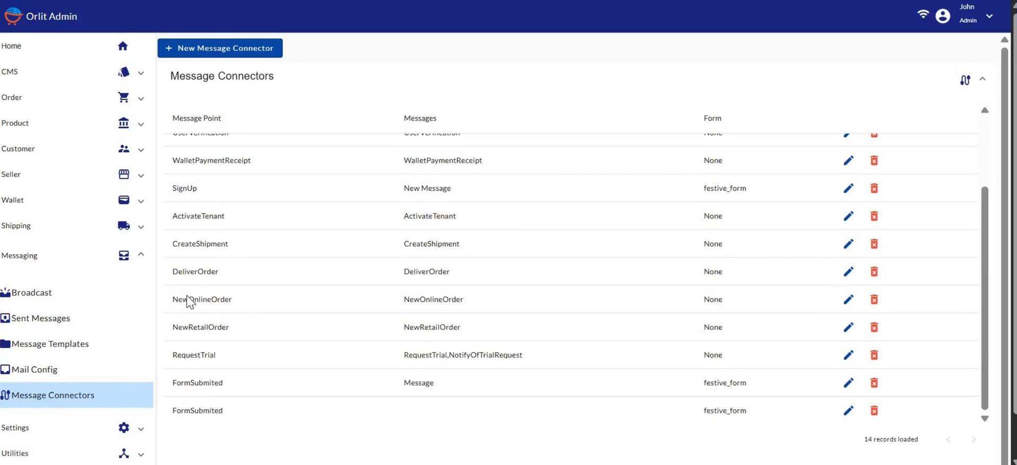
scroll(229, 300, up, 3)
scroll(229, 299, down, 3)
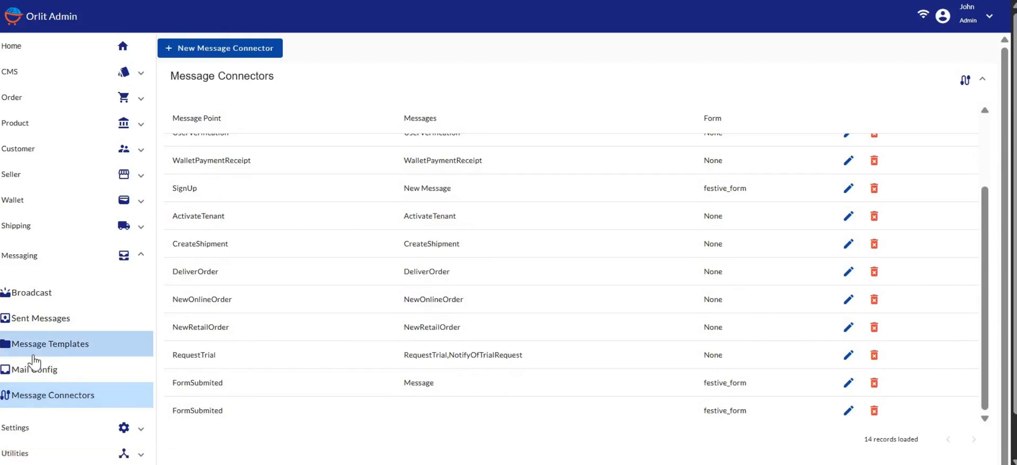
On the Message Templates page, expand Orlit > CustomerOrderDataSource > Messages.
click(63, 348)
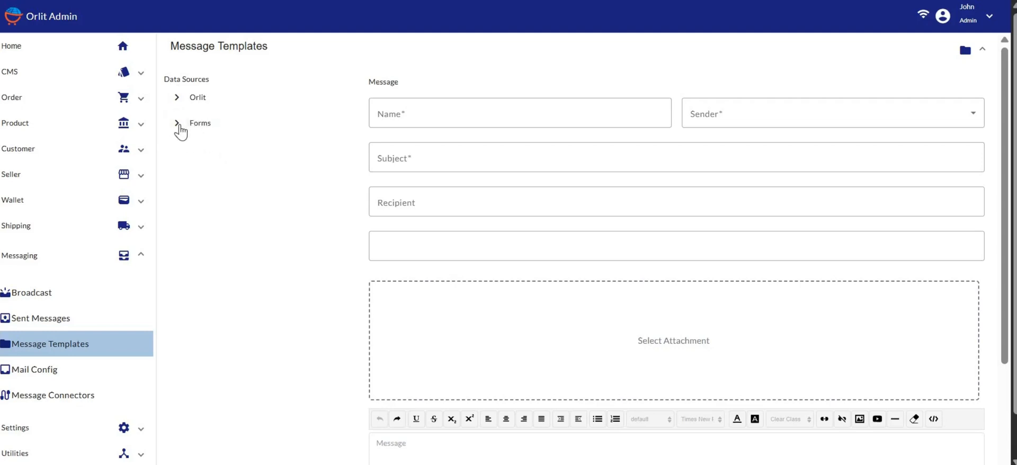
click(177, 97)
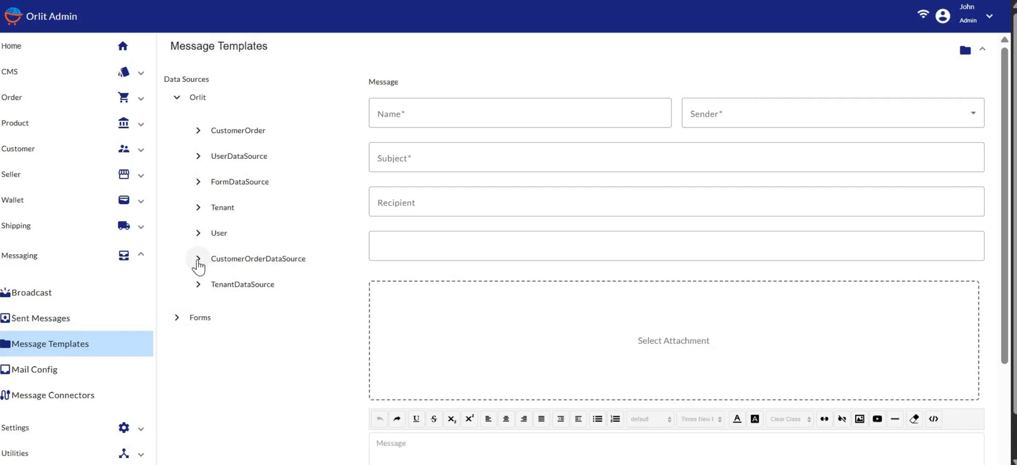
click(197, 259)
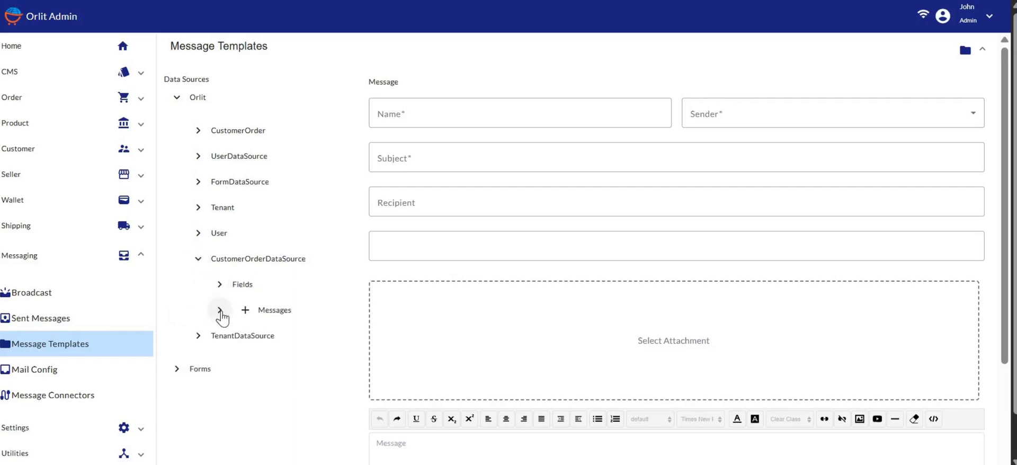
click(220, 311)
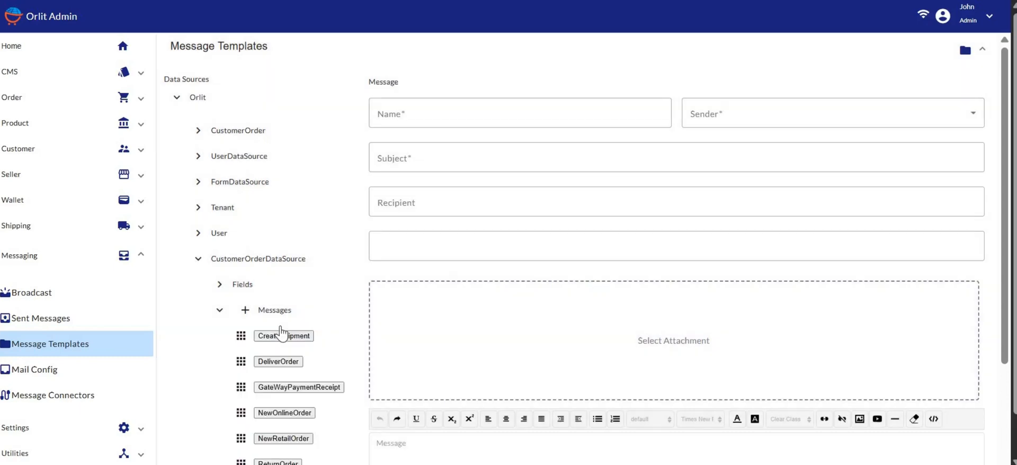
Load the NewOnlineOrder template, then the ReturnOrder template.
scroll(371, 315, down, 3)
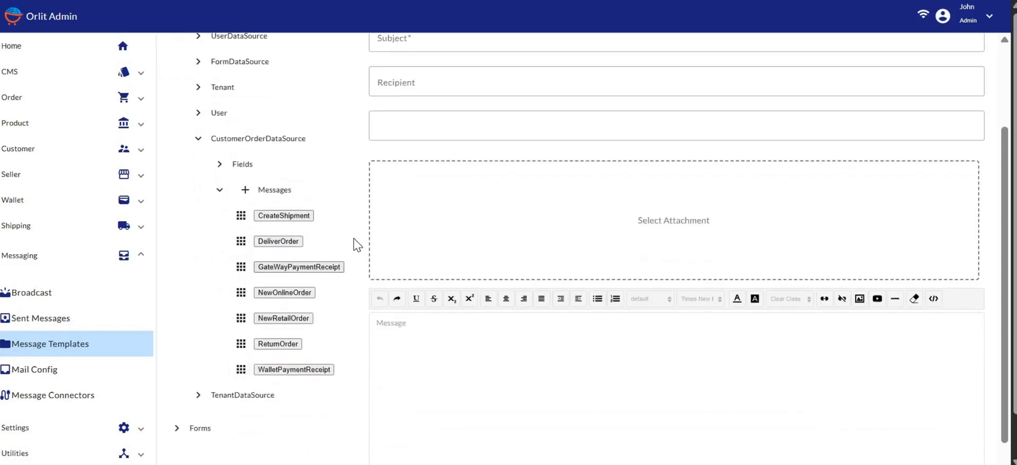
click(285, 294)
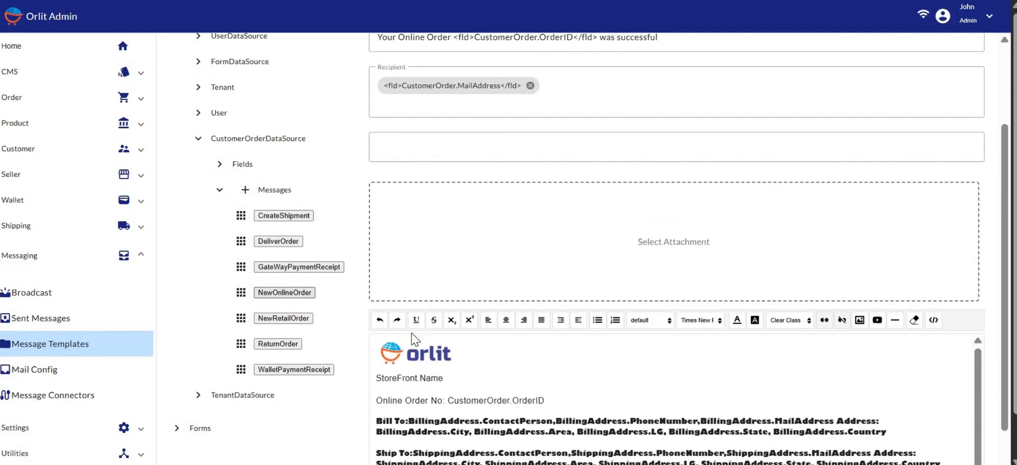
scroll(477, 384, down, 3)
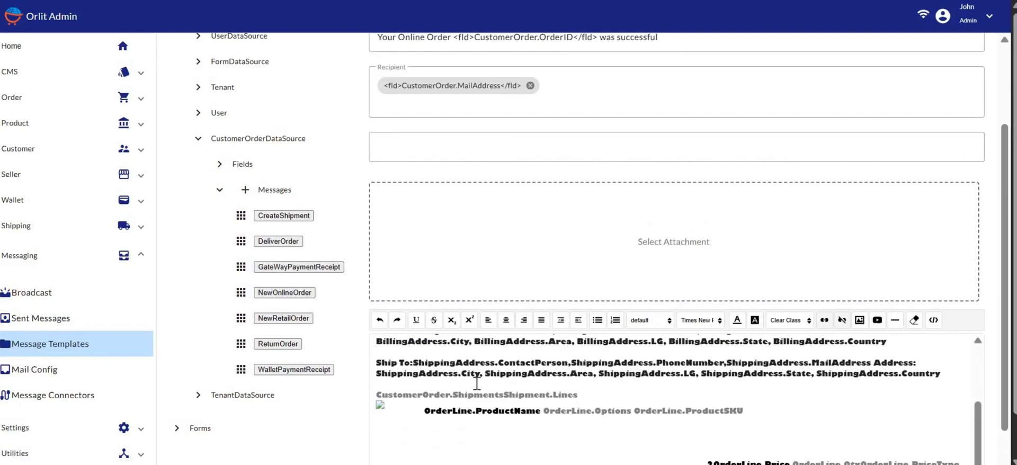
click(284, 344)
scroll(592, 415, down, 2)
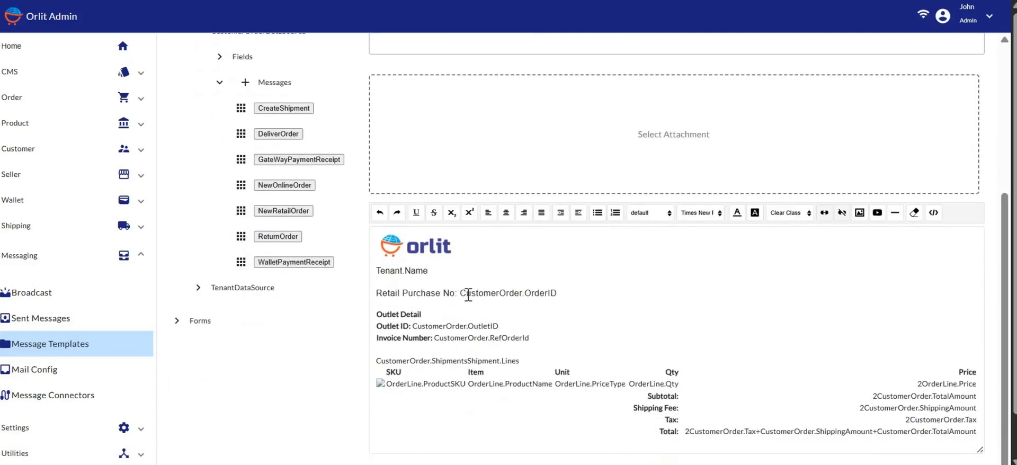
View the ReturnOrder message body as raw HTML, then switch back to the rendered view.
click(471, 267)
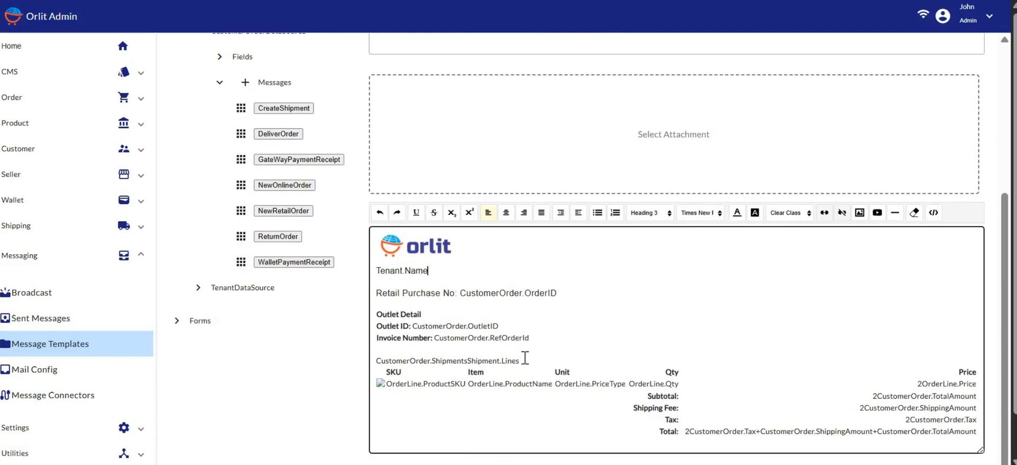
click(933, 213)
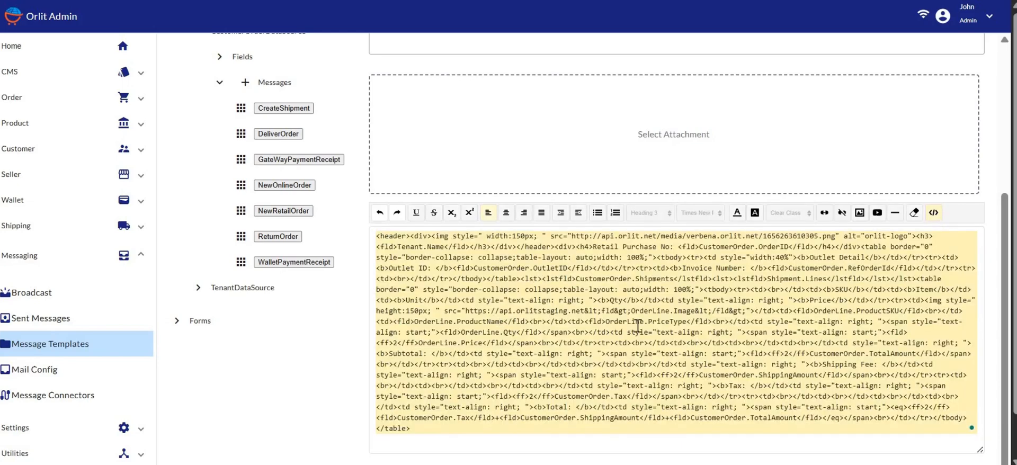
click(935, 213)
scroll(543, 371, down, 1)
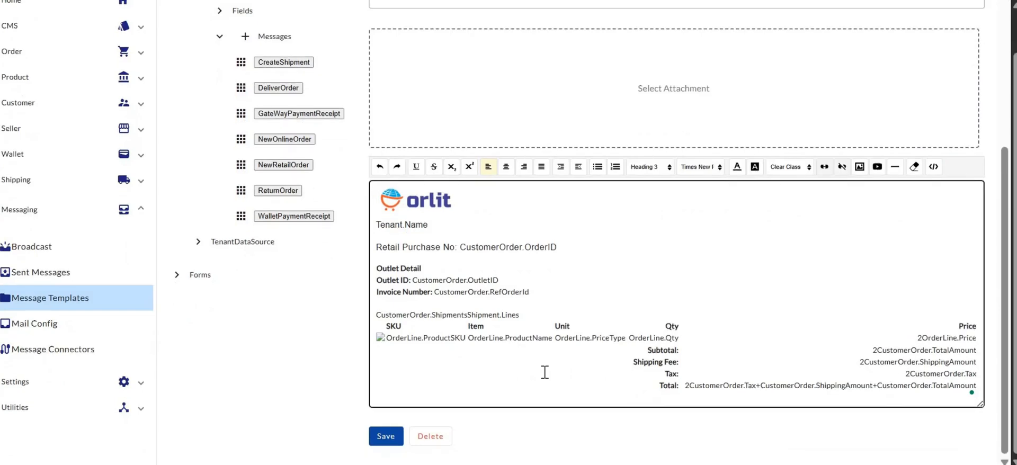
scroll(544, 373, up, 5)
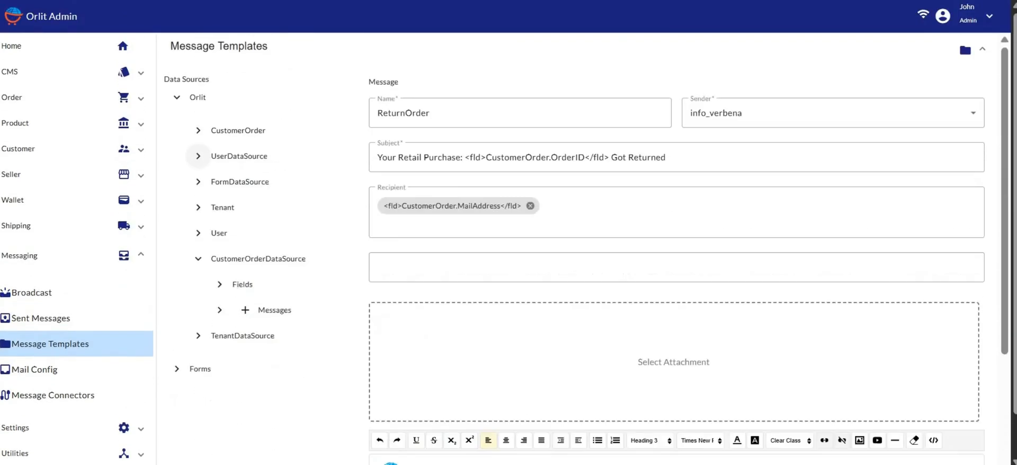
List the UserDataSource message templates and view the SignUp body as raw HTML and back.
click(197, 156)
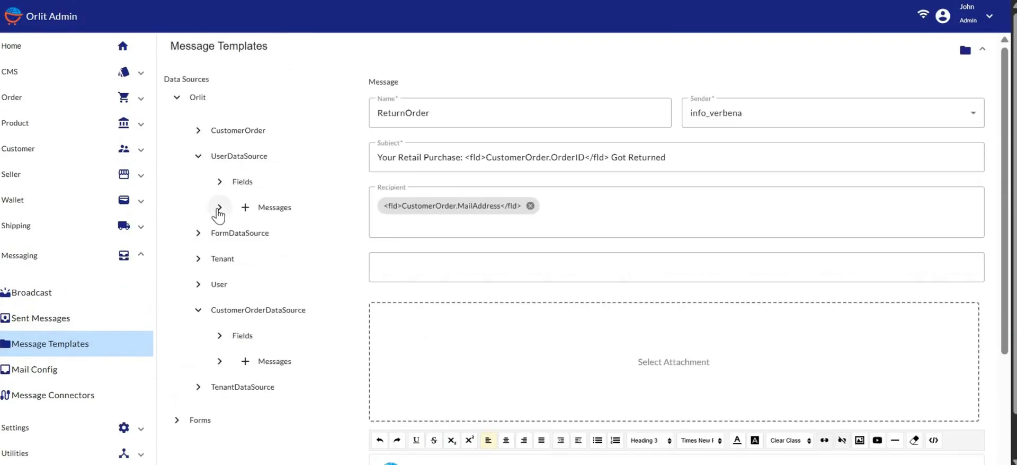
click(219, 208)
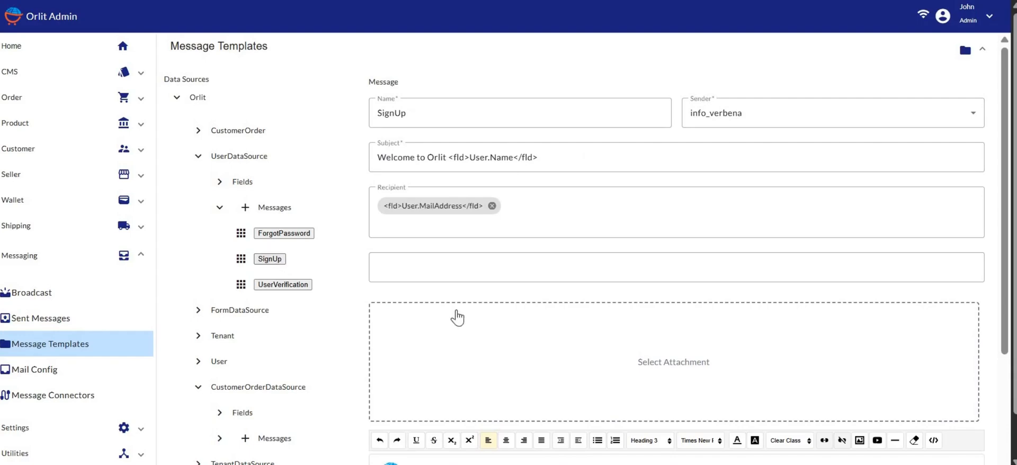
scroll(454, 284, down, 2)
scroll(454, 277, down, 4)
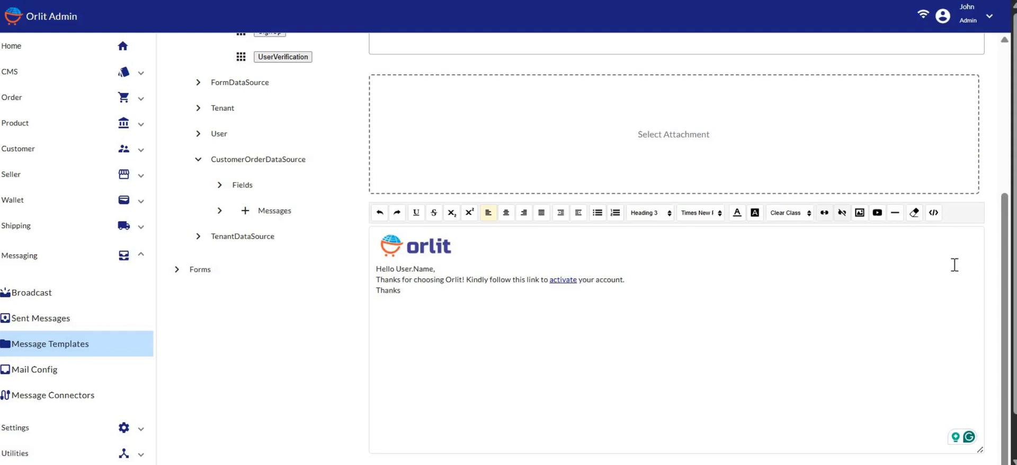
click(933, 213)
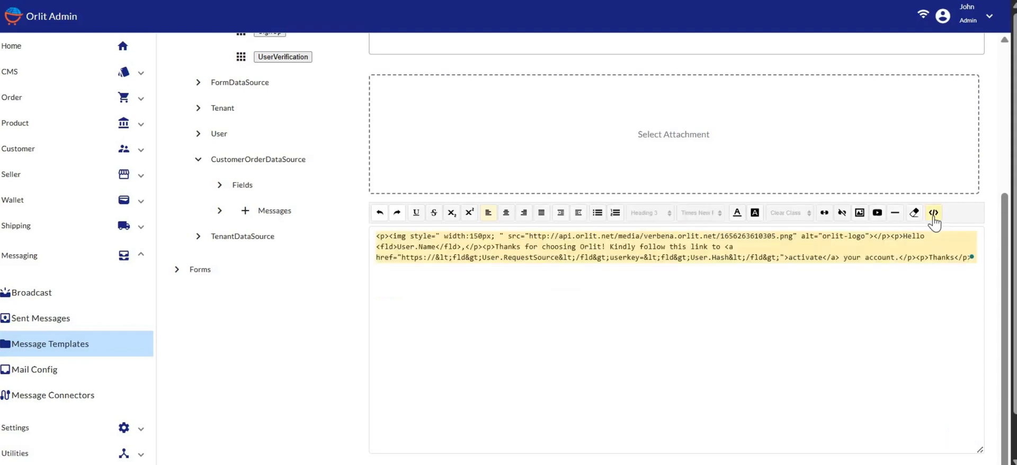
click(934, 215)
scroll(483, 350, up, 5)
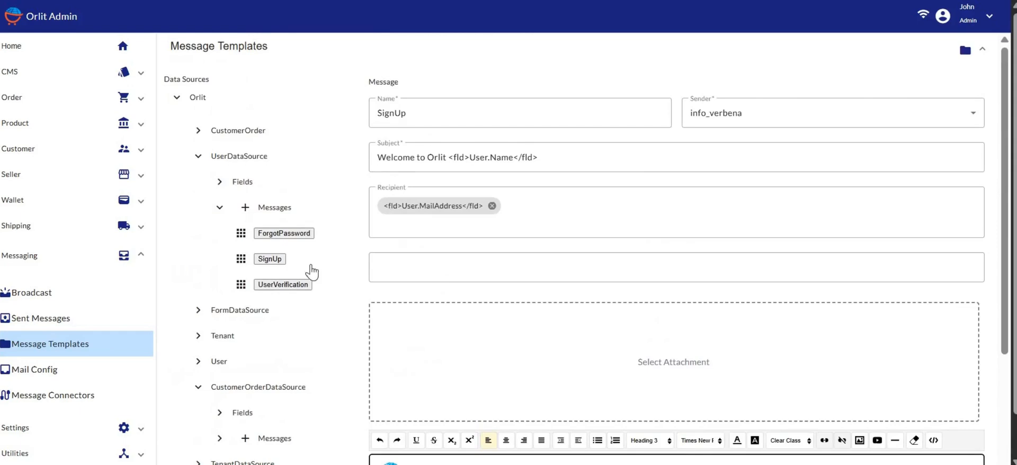
Load the ForgotPassword template with subject 'Reset Account' and review its password-reset body.
click(289, 236)
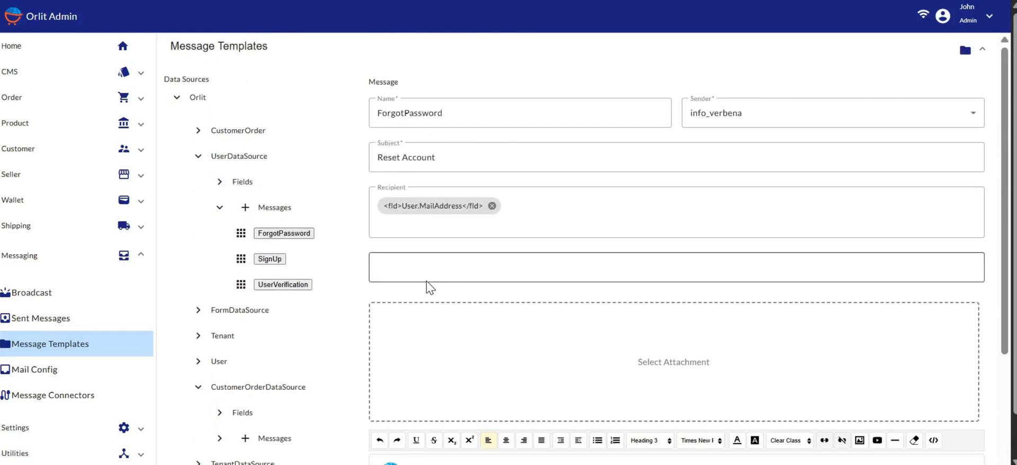
scroll(429, 287, down, 3)
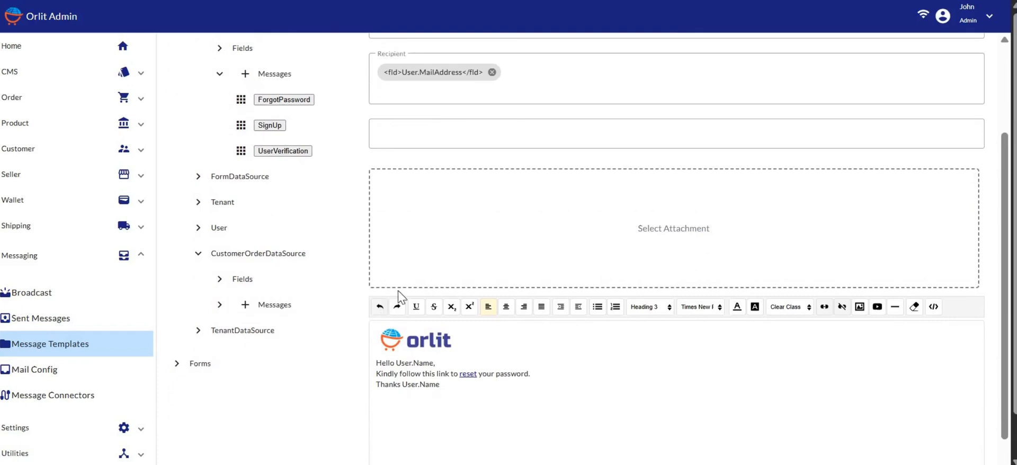
scroll(406, 291, down, 1)
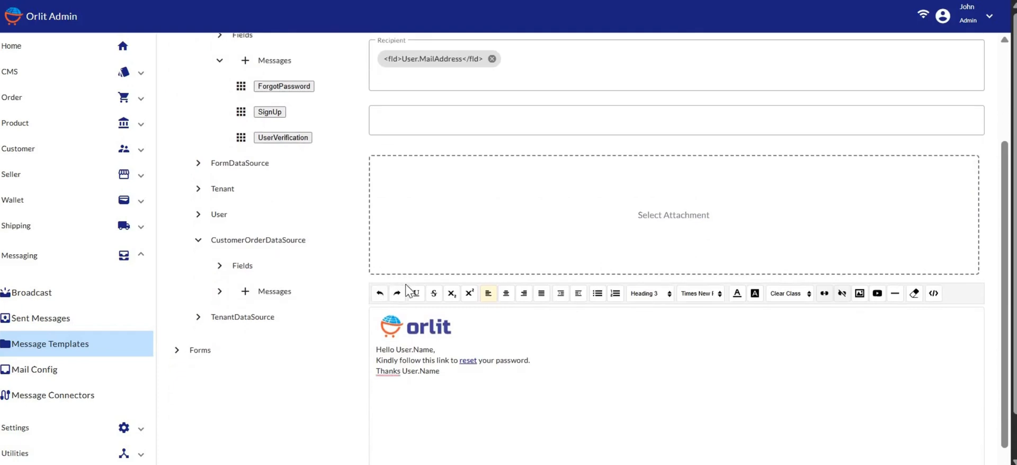
scroll(407, 290, up, 3)
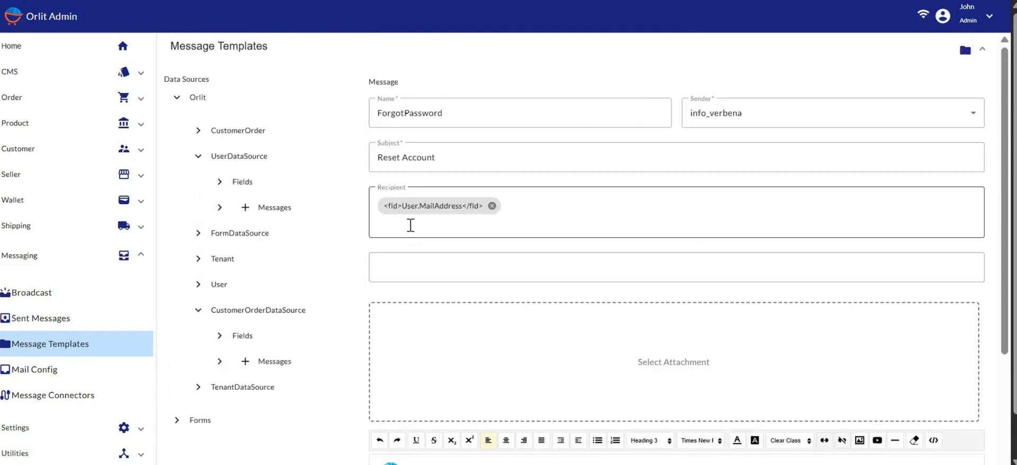